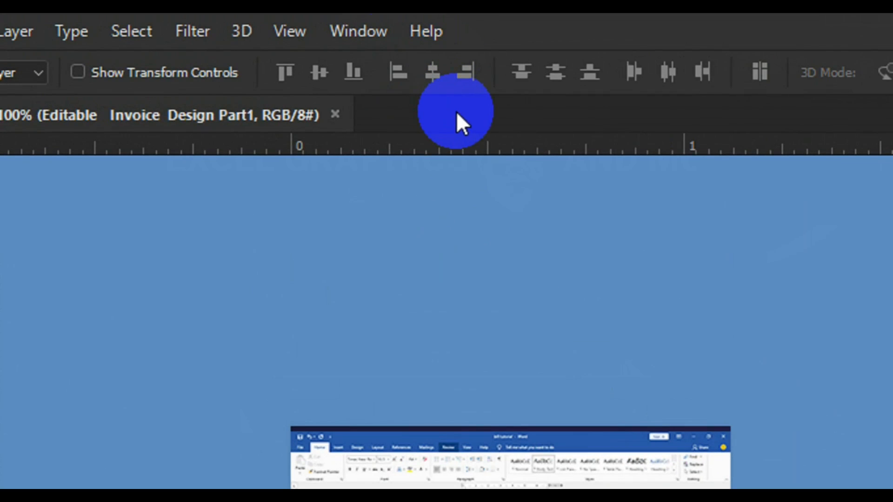
- Create a new document named Type in circle, 1000 x 1000 pixels at 300 pixels/inch, CMYK Color, with a white background
right_click(457, 113)
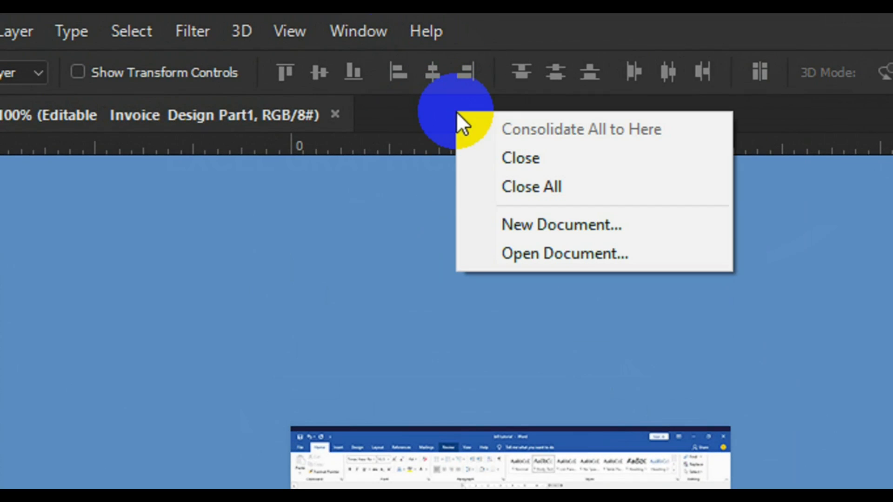
left_click(526, 224)
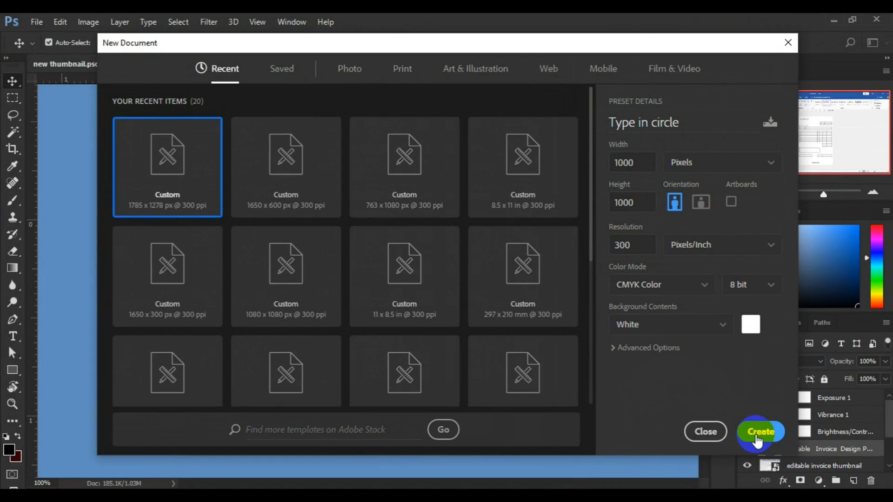
left_click(757, 438)
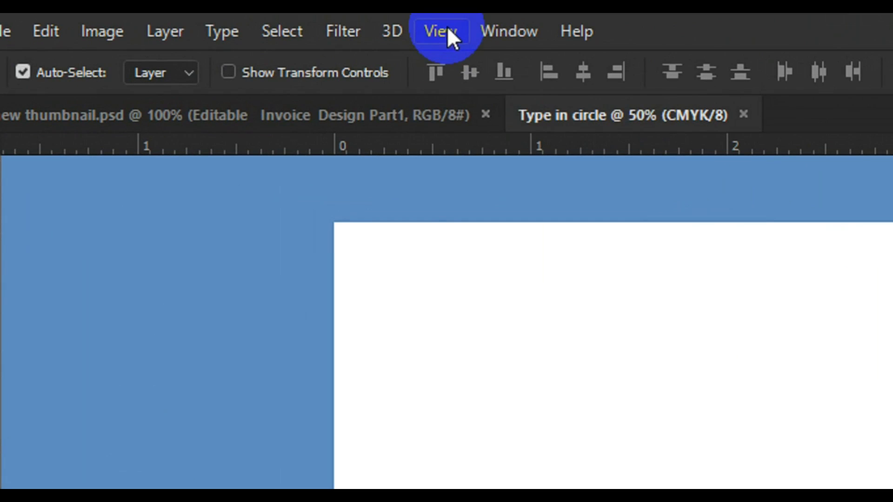
- Check the snap-to-guides option and add a vertical guide at 50% of the canvas
left_click(447, 26)
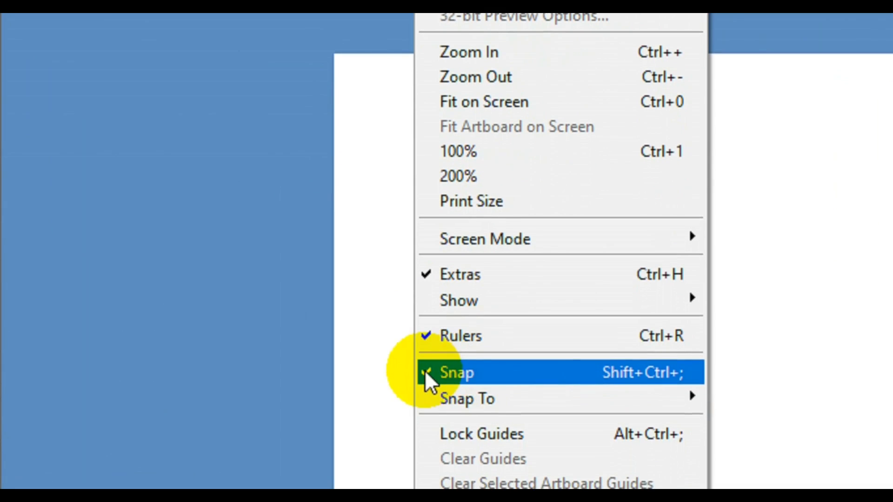
mouse_move(467, 399)
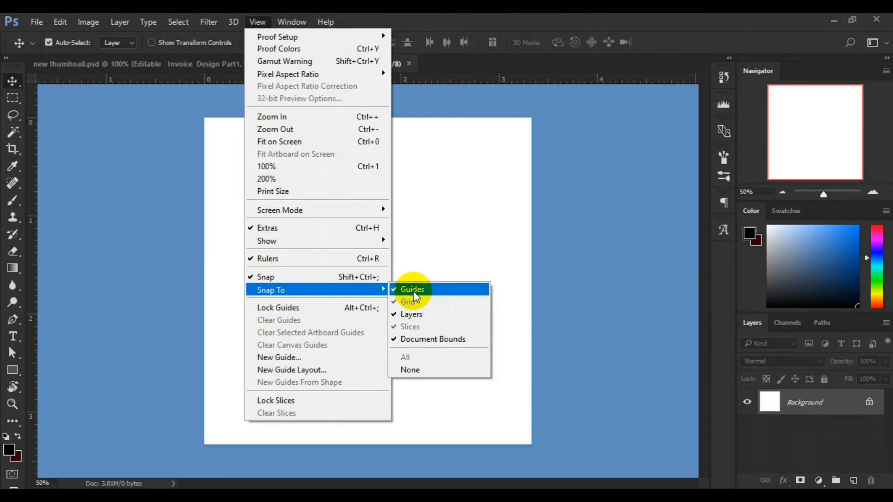
left_click(491, 198)
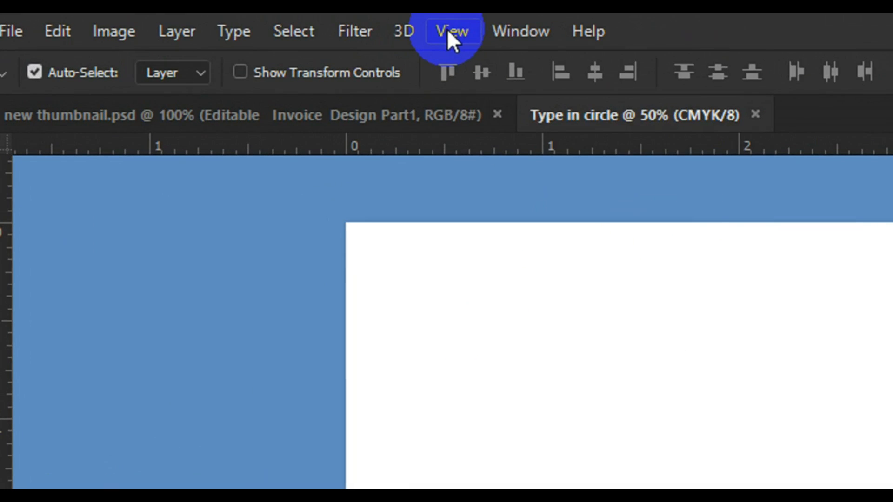
left_click(450, 31)
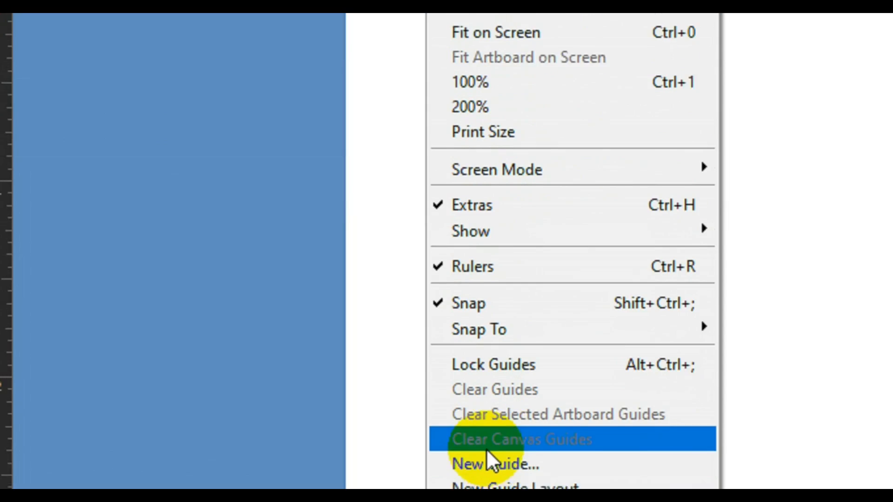
left_click(488, 429)
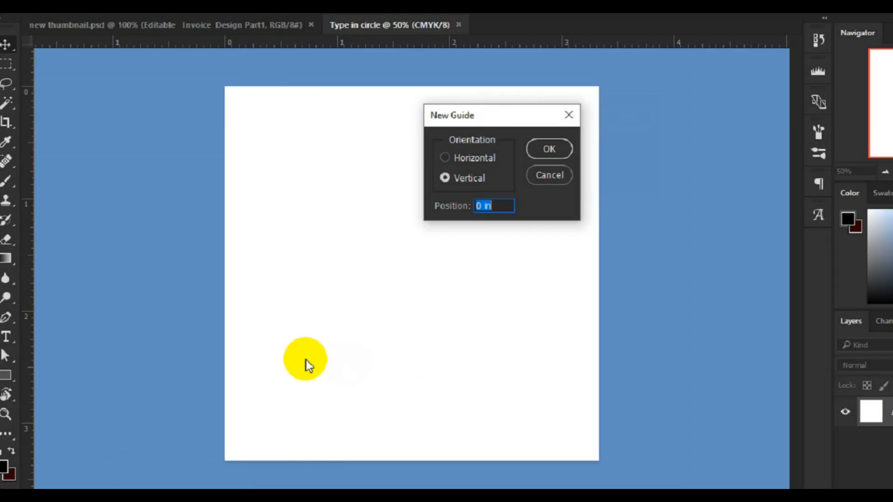
left_click(485, 209)
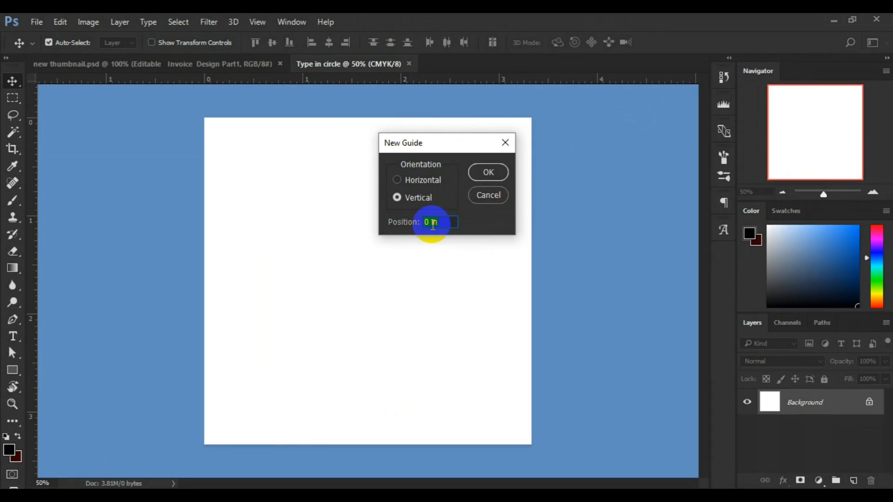
type("50%")
left_click(492, 172)
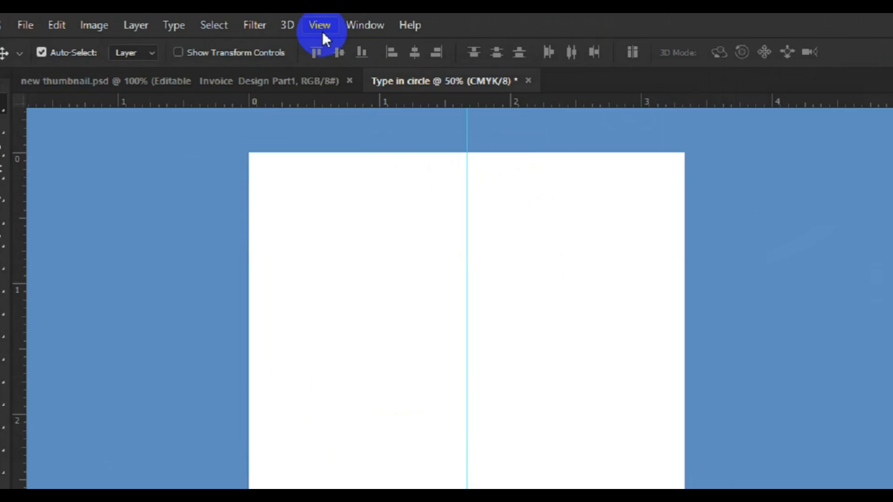
- Add a horizontal guide at 50% of the canvas
left_click(258, 25)
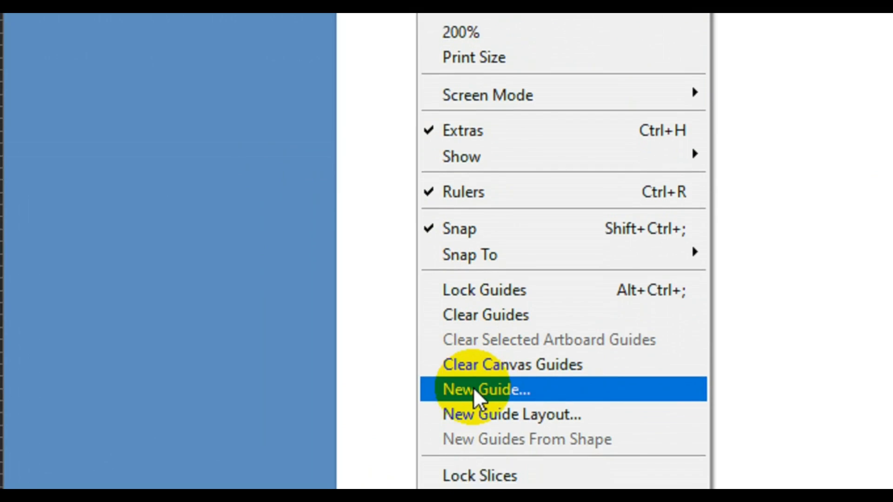
left_click(476, 410)
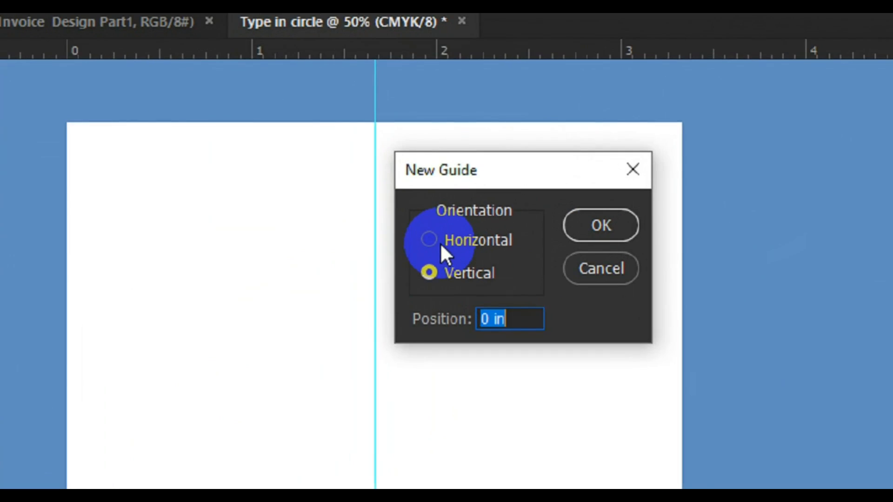
left_click(441, 246)
left_click(504, 331)
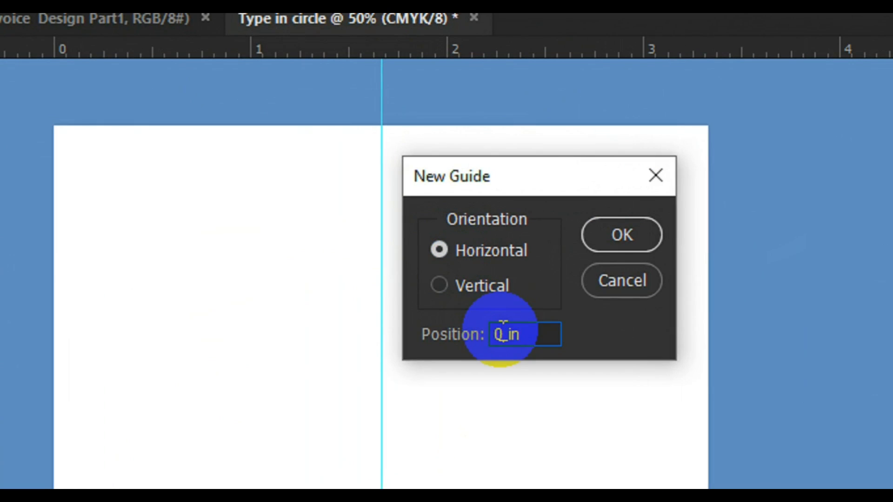
double_click(502, 334)
type("50%")
left_click(642, 235)
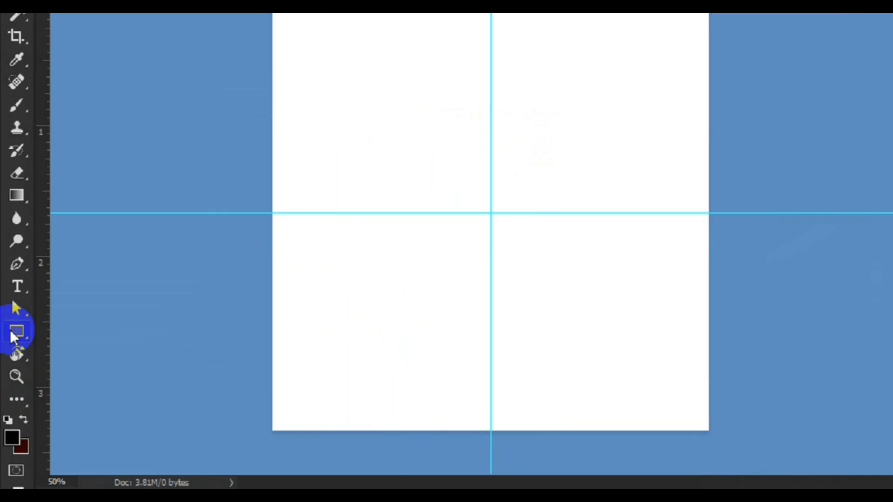
- Activate the Ellipse tool in Shape mode and sample white from the canvas as its fill color
left_click(16, 253)
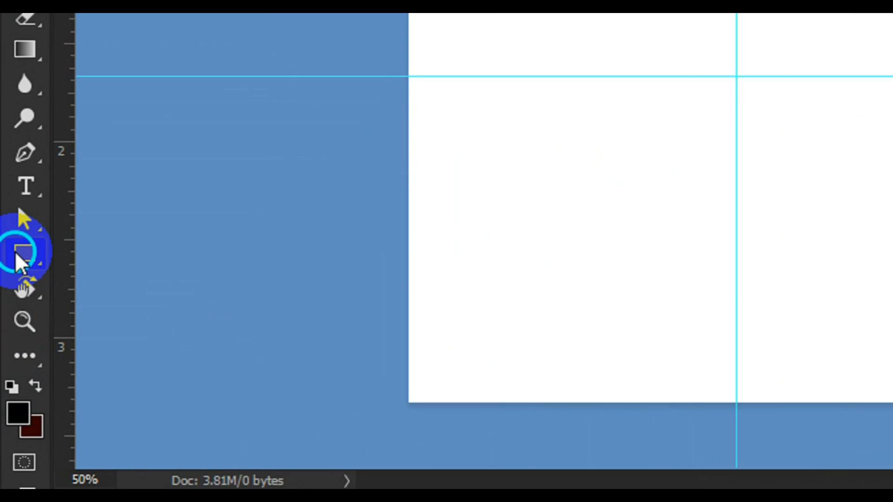
left_click_drag(16, 254, 131, 308)
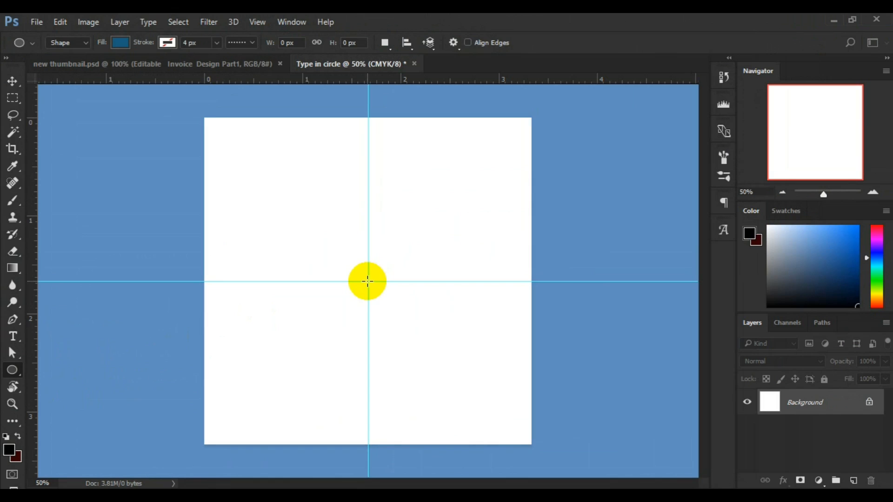
left_click(368, 282, "alt")
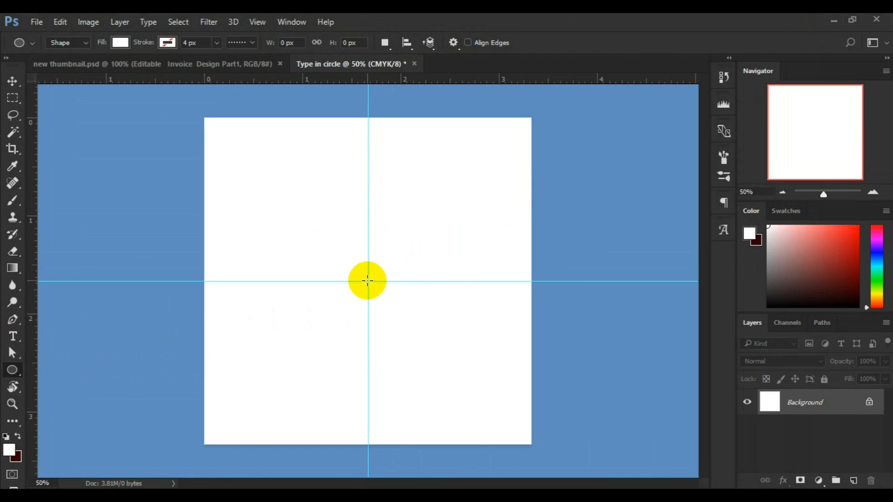
left_click(367, 280, "alt")
left_click_drag(367, 281, 382, 291)
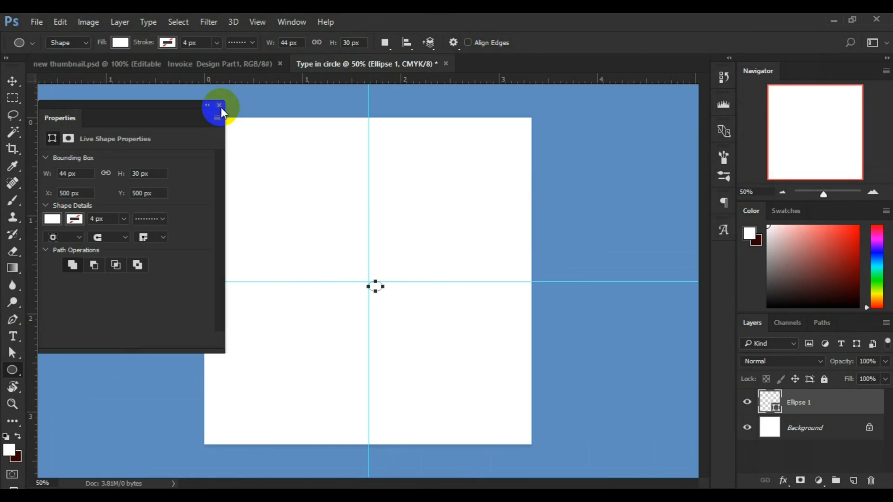
left_click(220, 105)
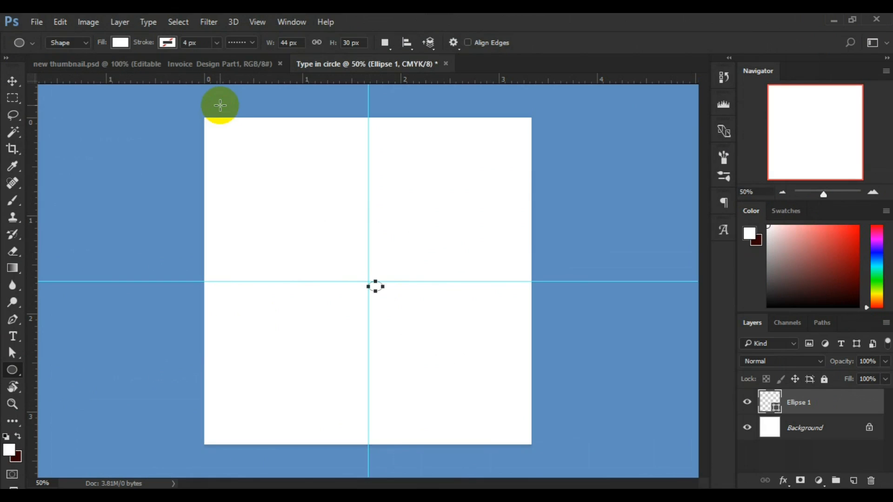
key("ctrl+z")
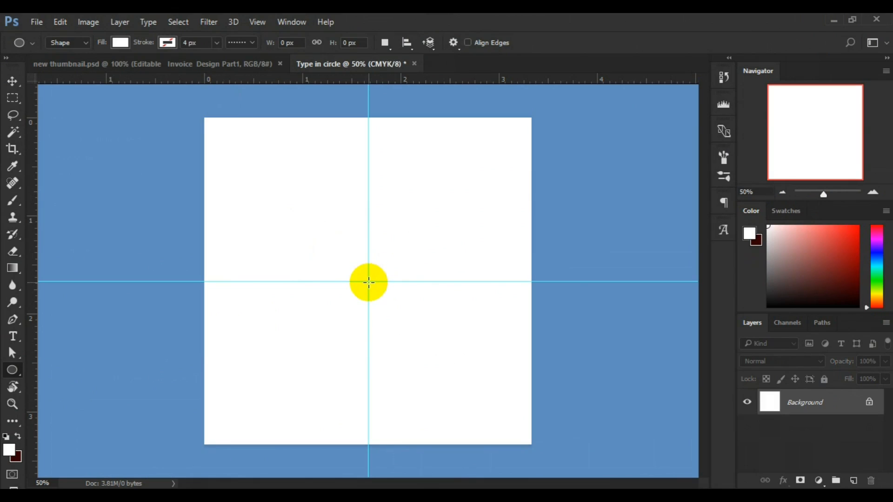
- Draw a perfect circle about 396 px in diameter, centered on the intersection of the two guides
left_click_drag(368, 282, 393, 313)
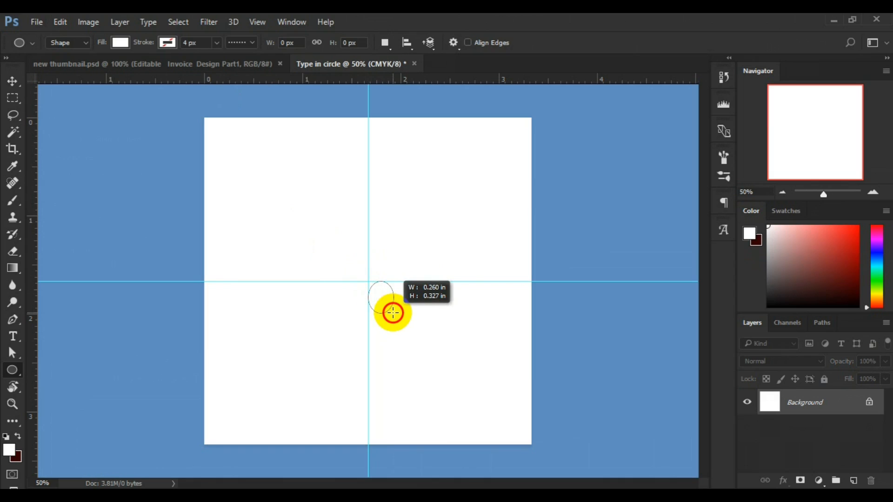
left_click_drag(393, 313, 432, 354)
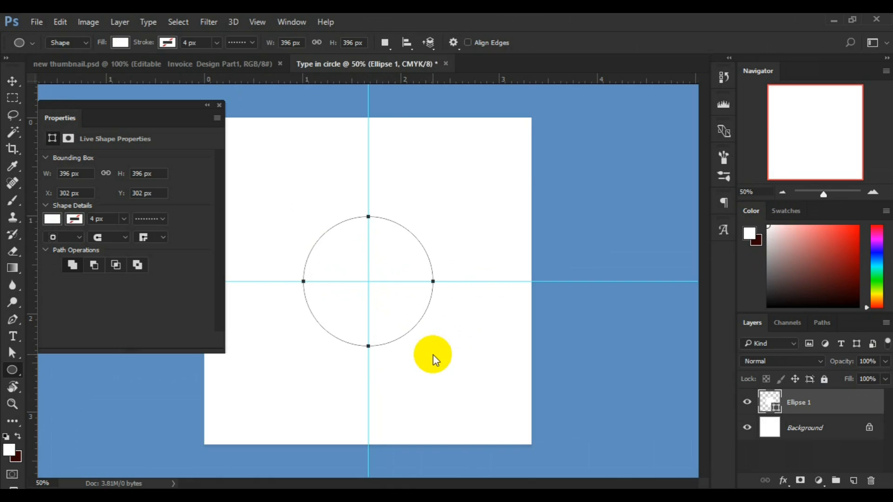
left_click(220, 106)
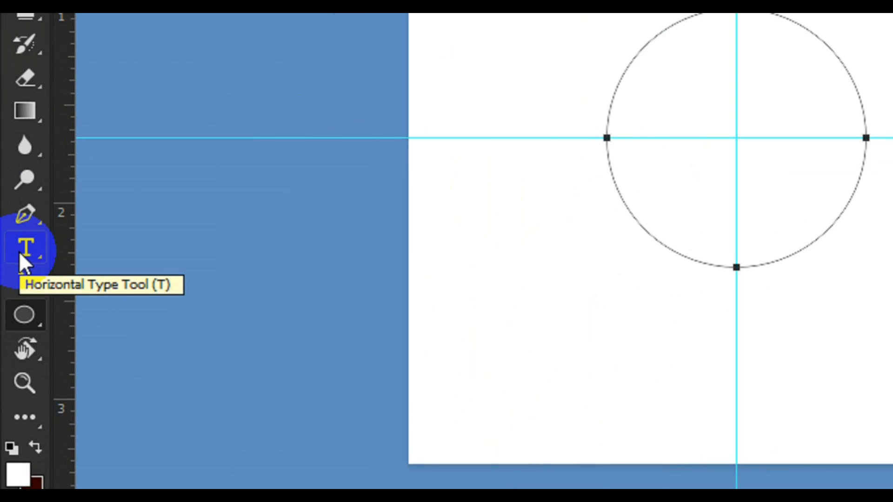
- Set up the Horizontal Type tool with a blue text color (H 198, S 98, B 85) and left text alignment
left_click(20, 253)
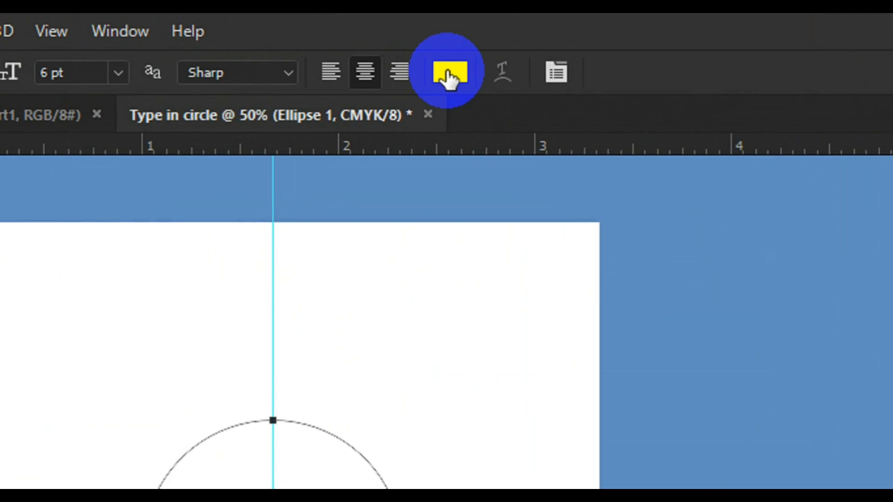
left_click(450, 82)
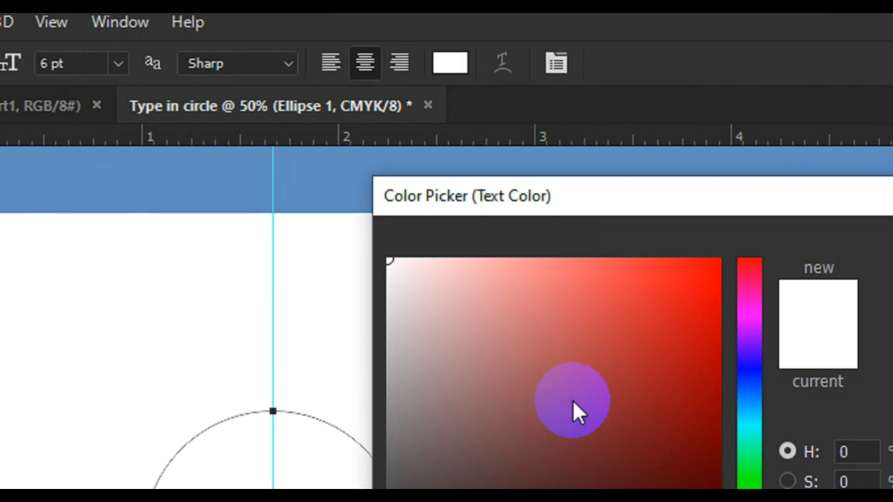
left_click(747, 413)
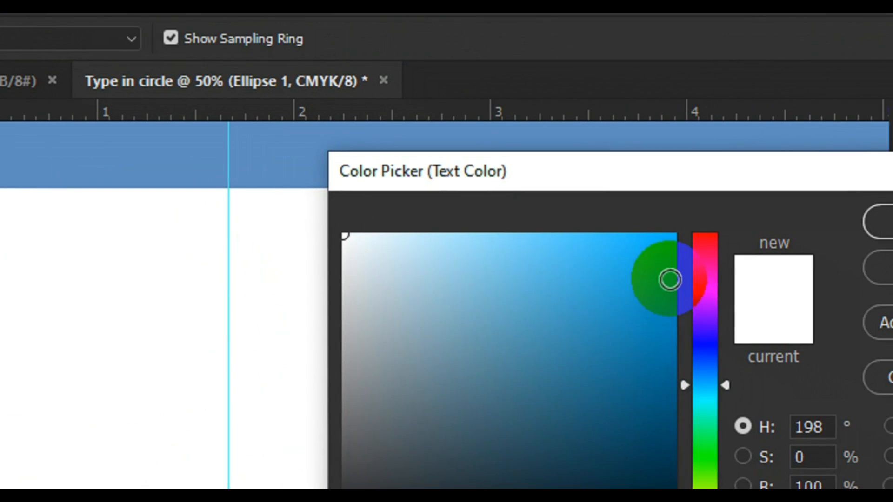
left_click(670, 279)
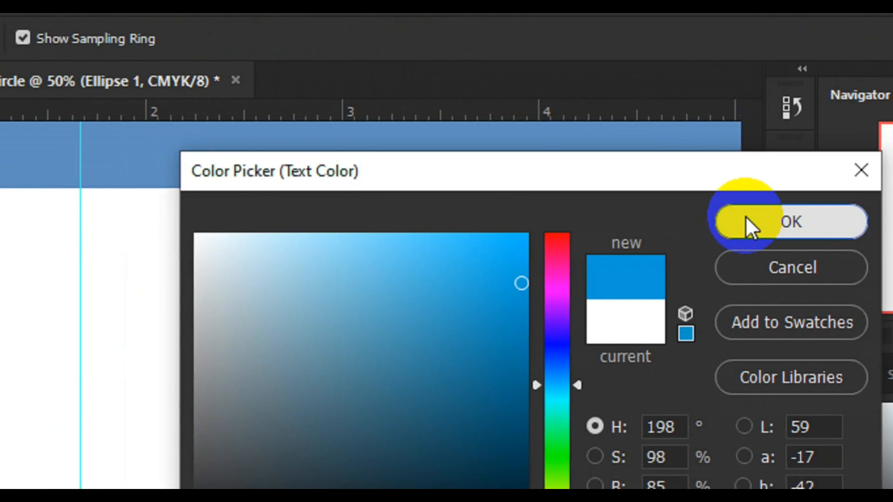
left_click(793, 220)
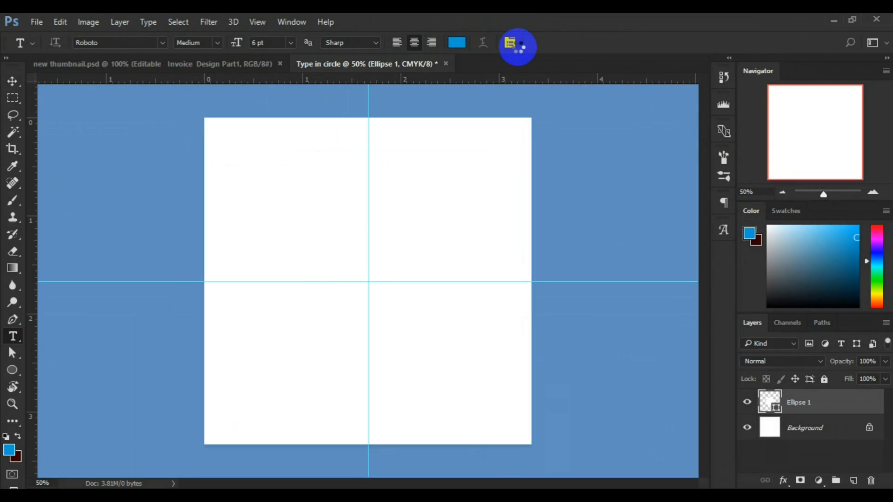
left_click(394, 42)
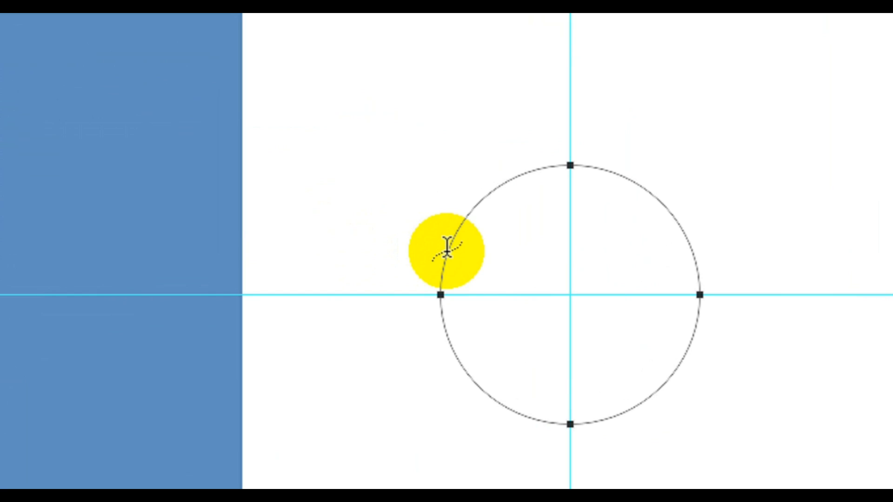
- Enter the text "LET US TYPE" along the outside of the circle's path and set its size to 30 pt
left_click(447, 250)
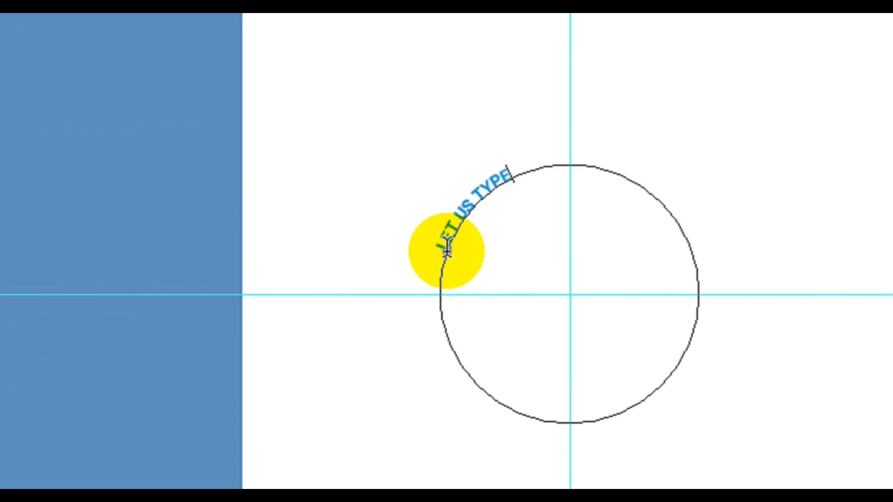
key("ctrl+a")
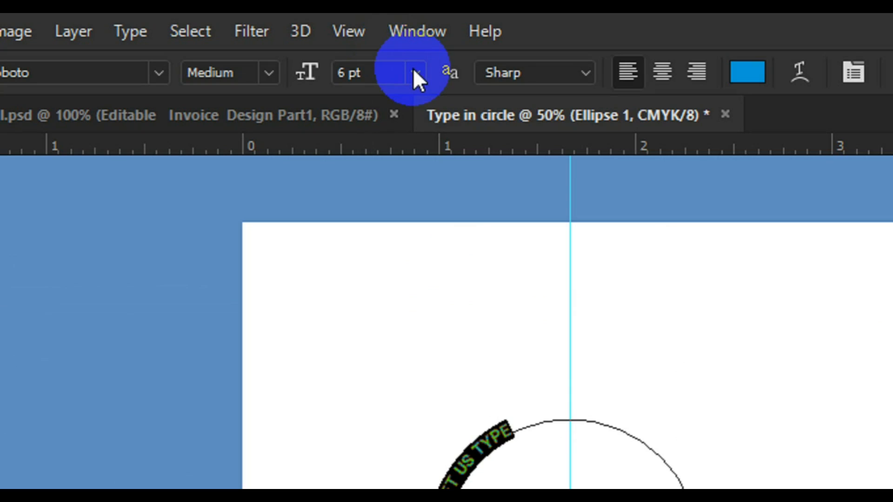
left_click(414, 72)
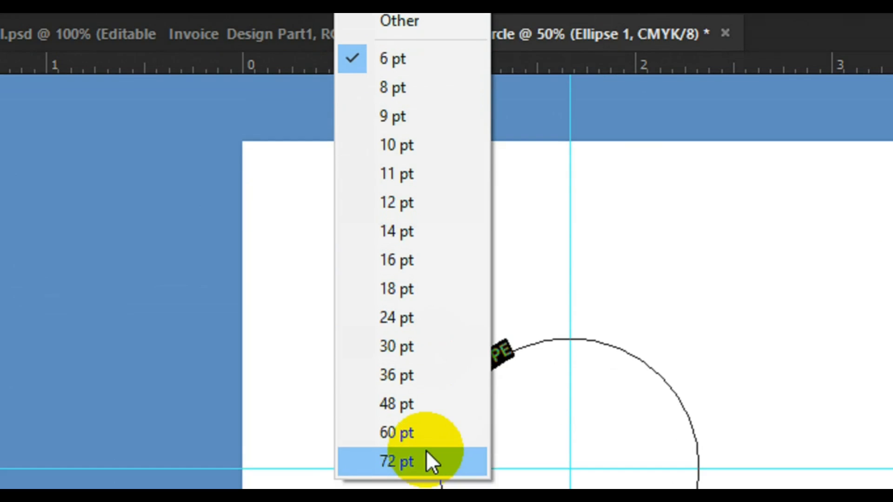
left_click(426, 483)
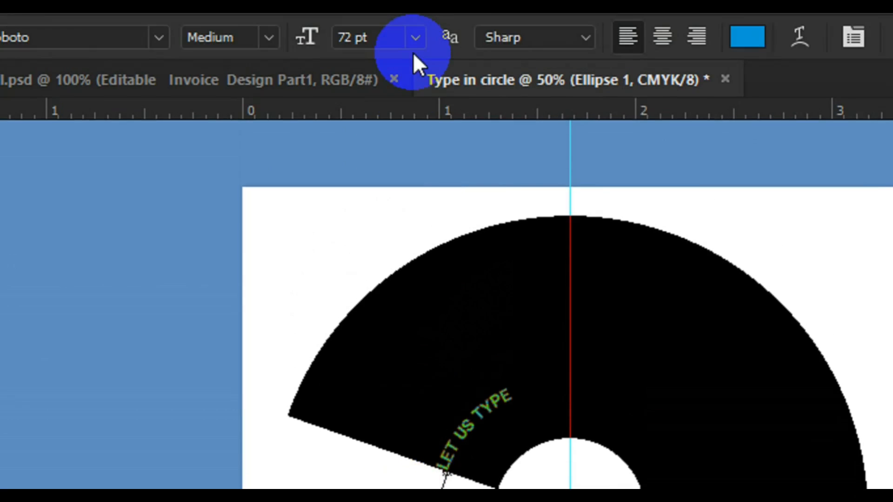
left_click(414, 78)
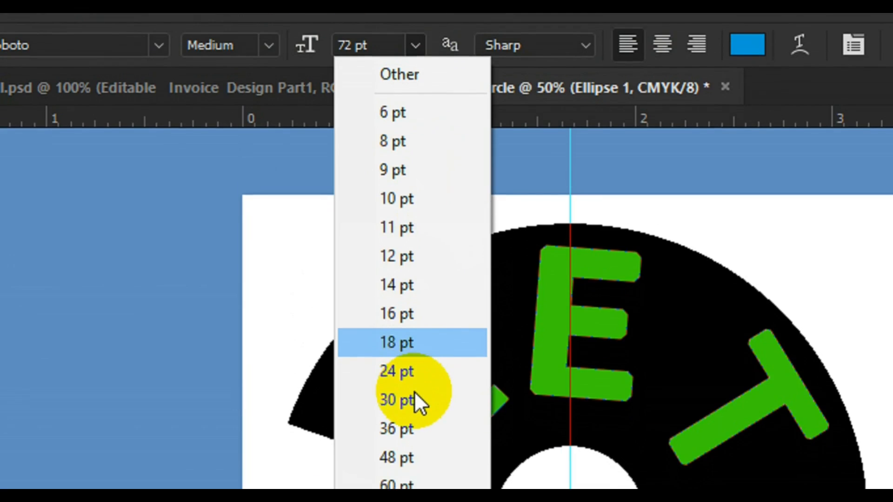
left_click(413, 401)
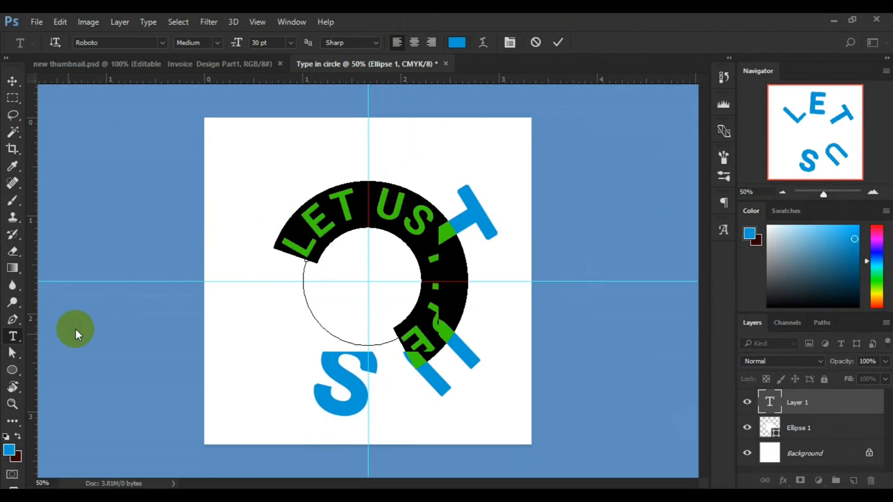
- Try the circular text at 14 pt, set its size to 16 pt and commit the edit
left_click(290, 43)
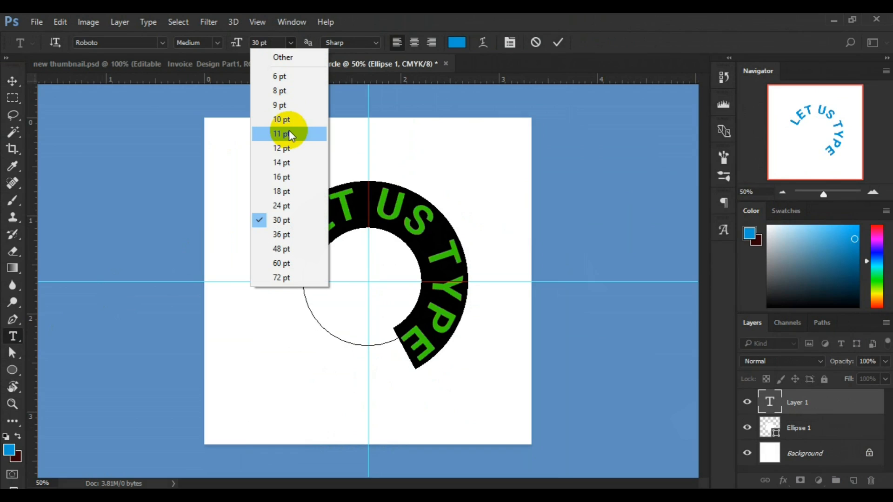
left_click(289, 161)
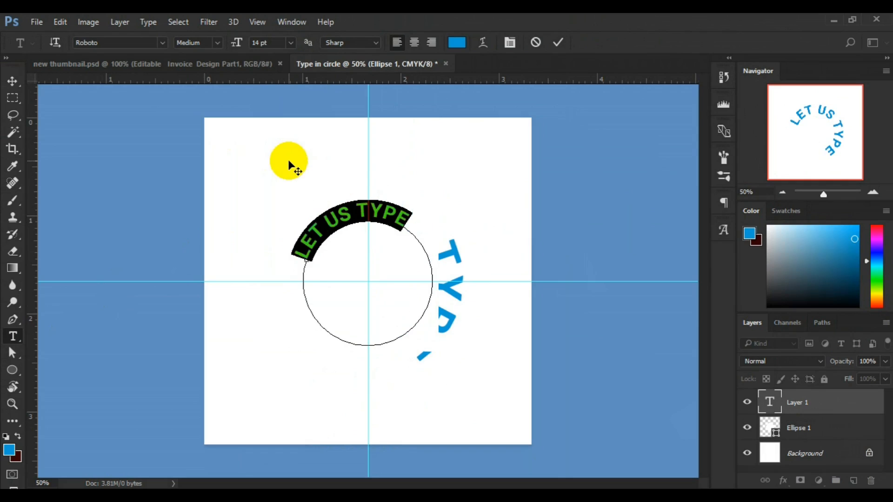
left_click(291, 42)
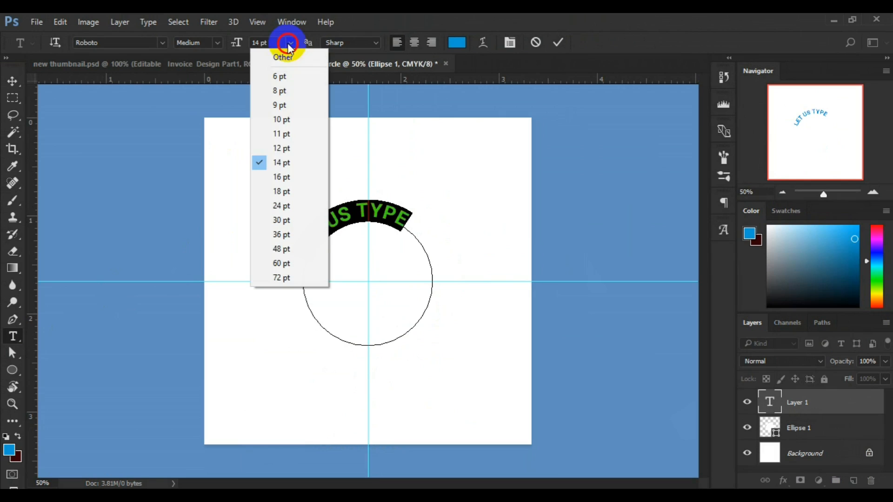
left_click(282, 177)
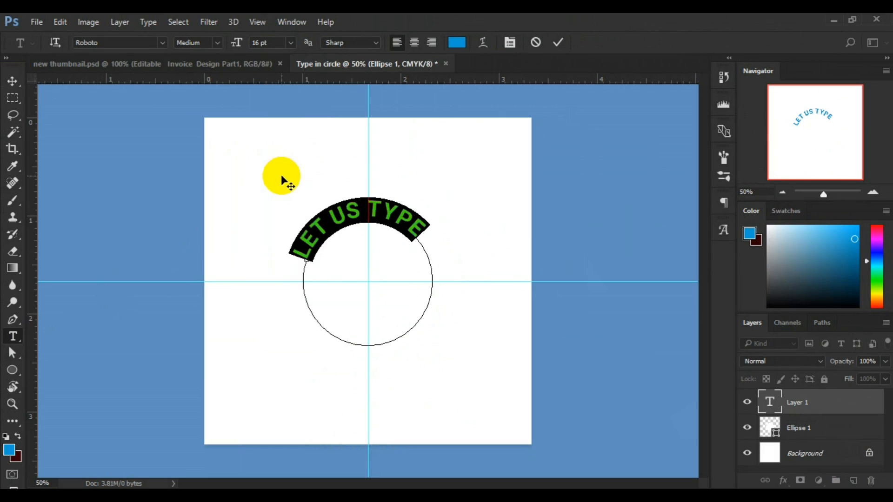
left_click(13, 88)
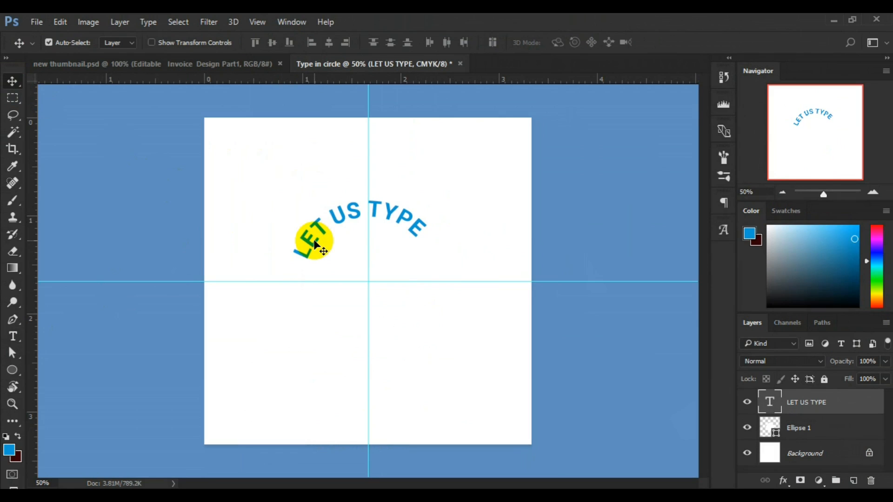
- Try to slide the text's starting point along the circle with the Path Selection tool
left_click(11, 335)
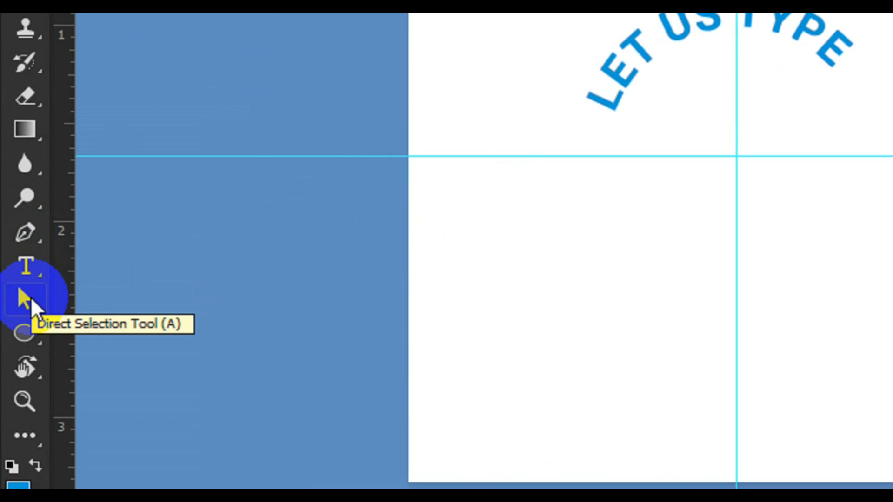
left_click(30, 297)
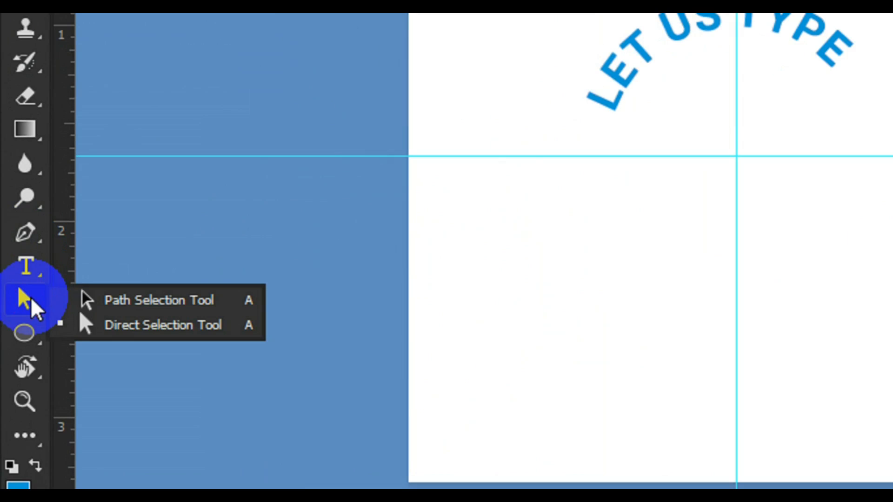
left_click(135, 295)
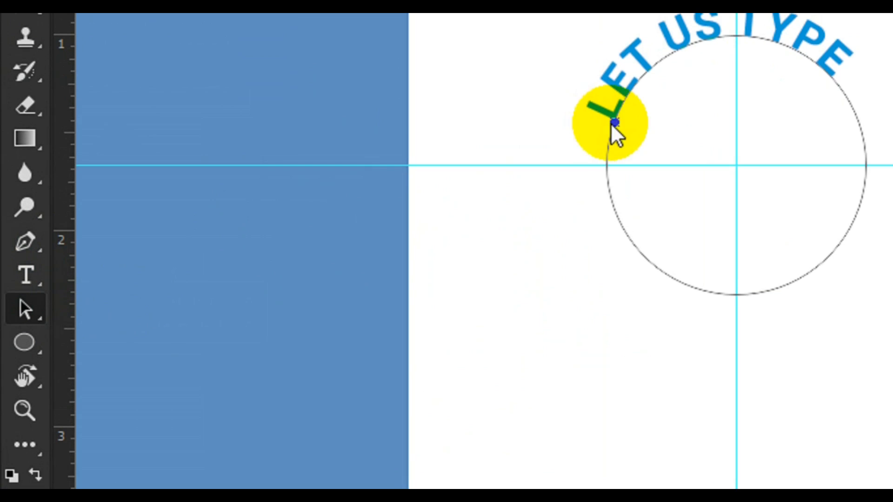
left_click_drag(614, 128, 604, 165)
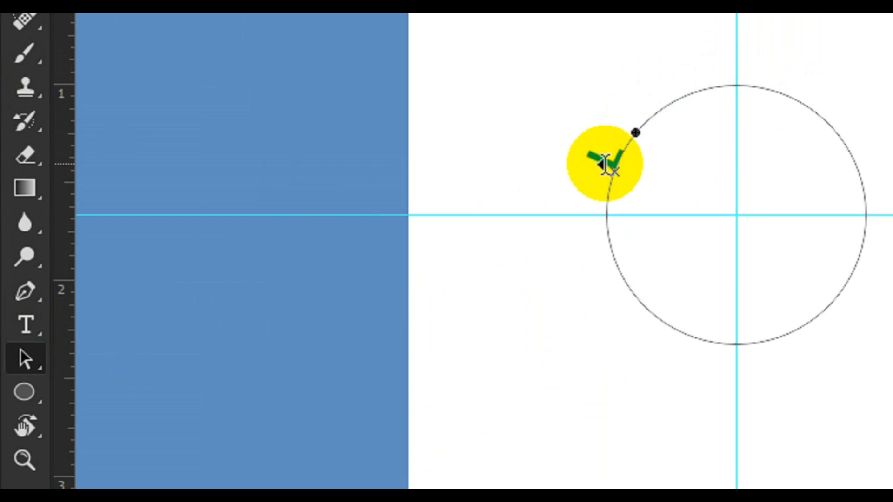
left_click_drag(608, 149, 651, 105)
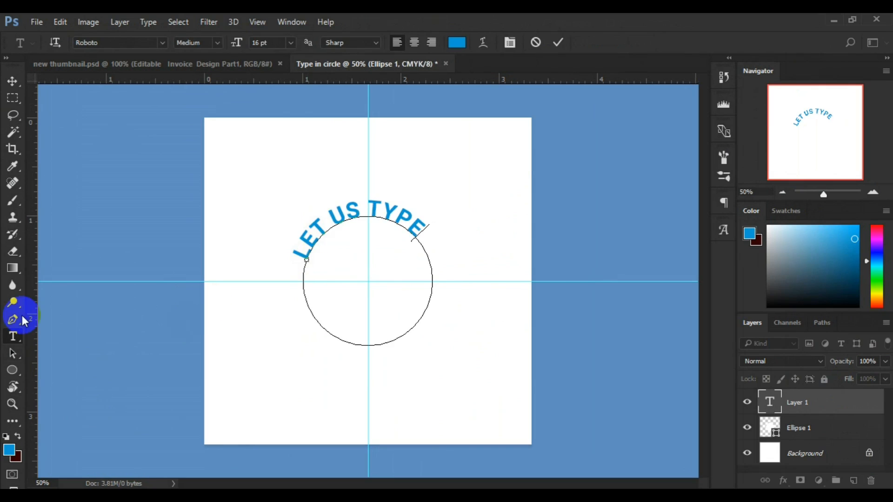
- Slide the text's starting point clockwise along the circle with the Path Selection tool so the words are centered on the vertical guide
left_click(14, 355)
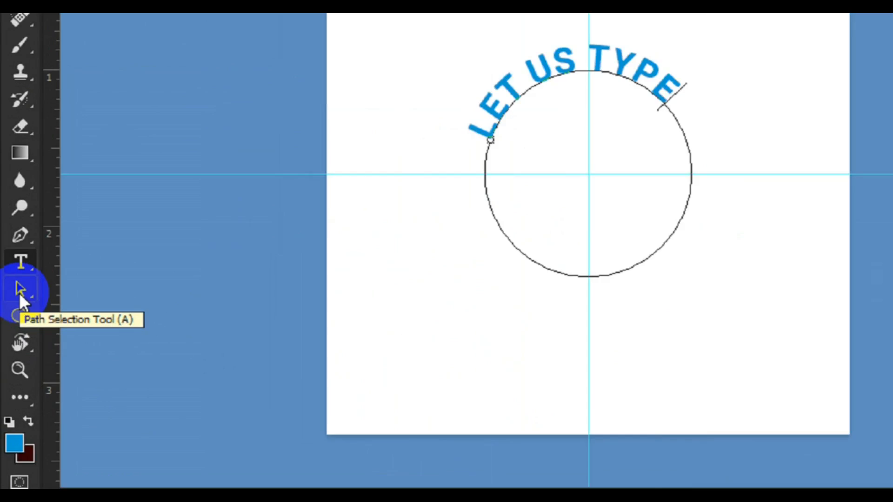
left_click(17, 322)
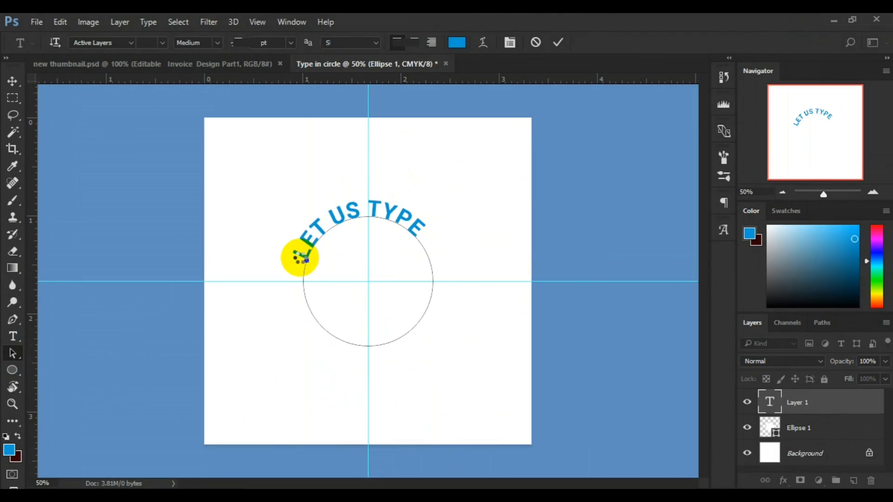
left_click_drag(313, 262, 320, 235)
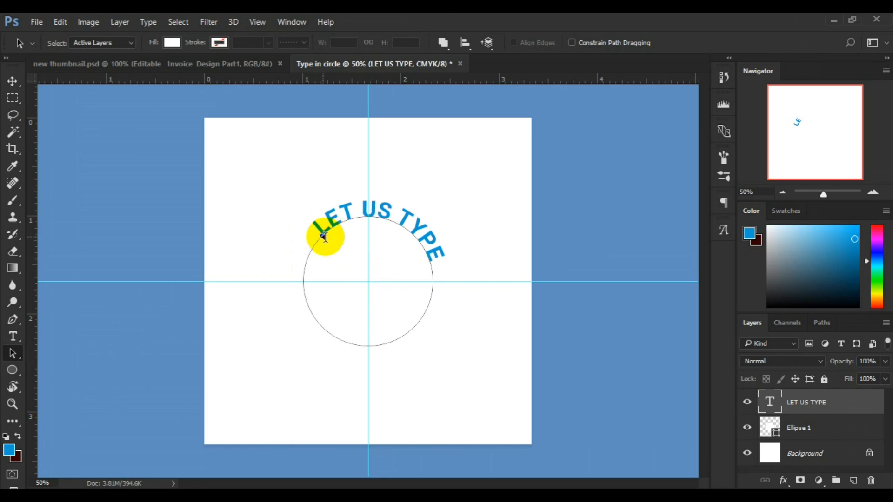
left_click_drag(322, 236, 314, 244)
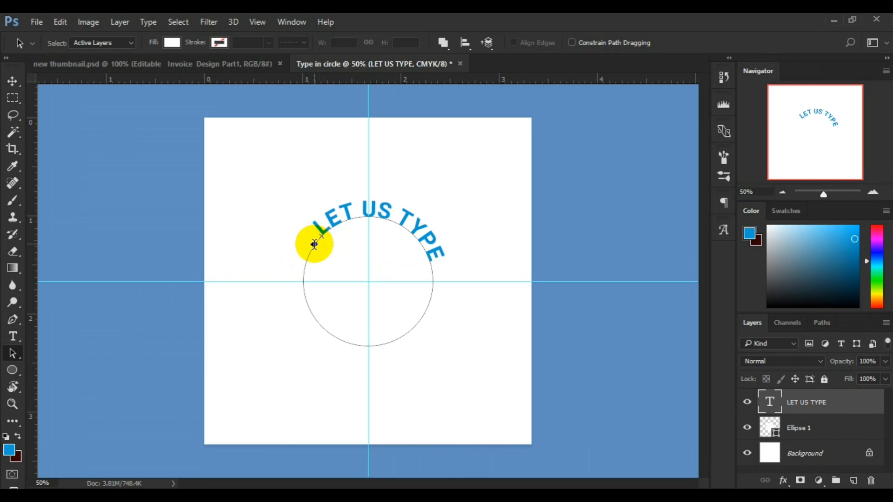
left_click_drag(321, 236, 316, 239)
left_click_drag(314, 244, 313, 246)
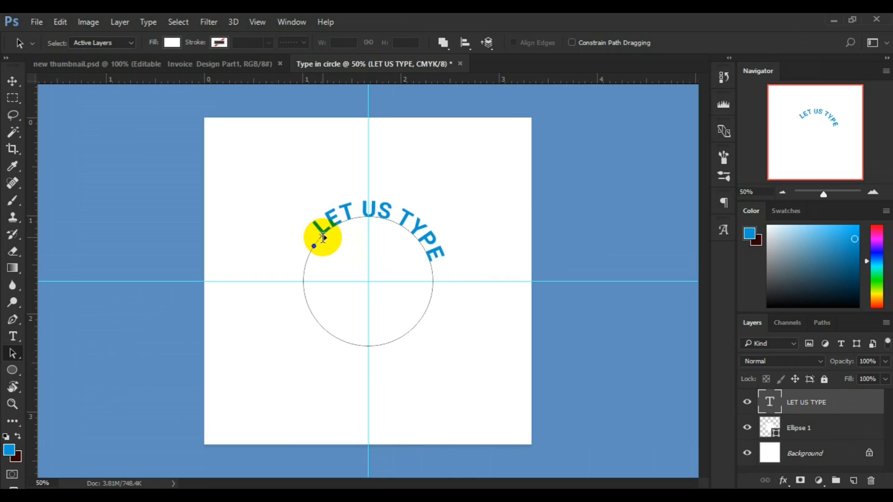
left_click(321, 235)
left_click_drag(315, 243, 315, 246)
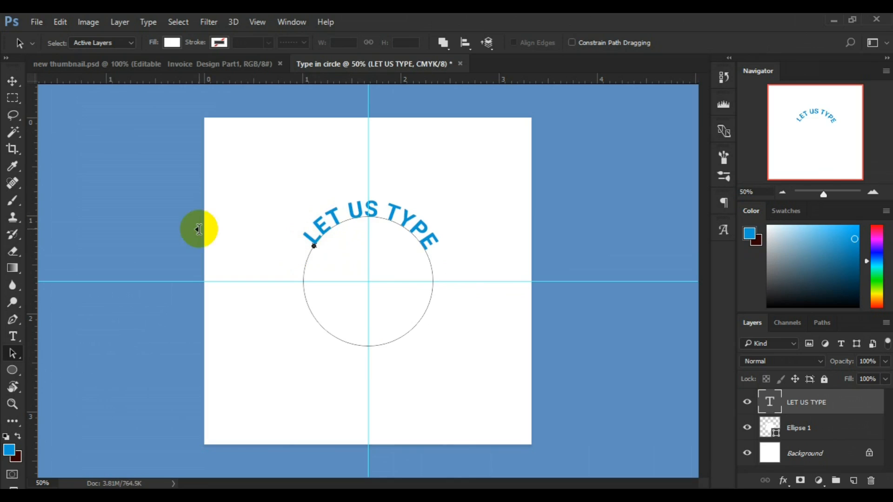
- Reopen the circular text for editing, select all of it and set its size to 18 pt
left_click(12, 337)
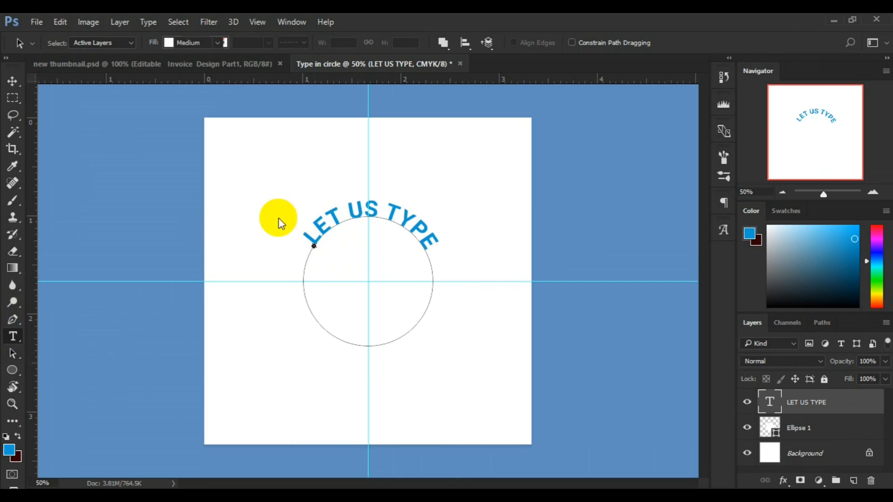
left_click(345, 212)
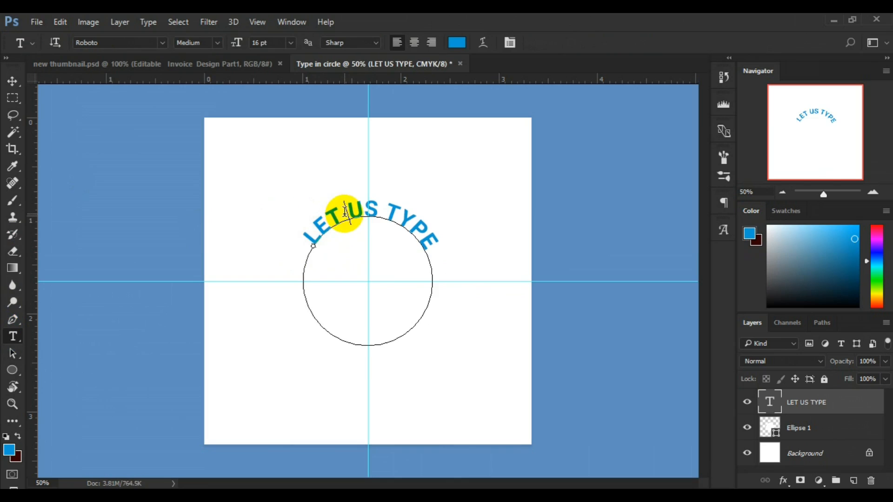
double_click(344, 212)
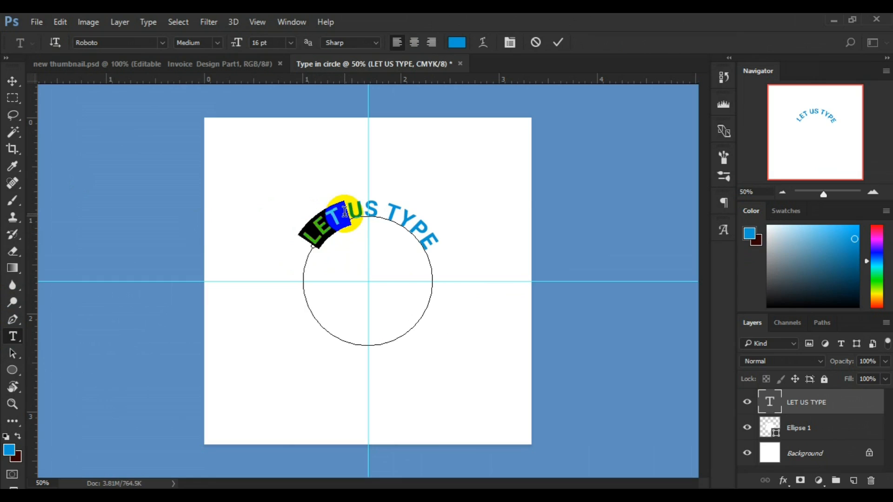
key("ctrl+a")
left_click(344, 213)
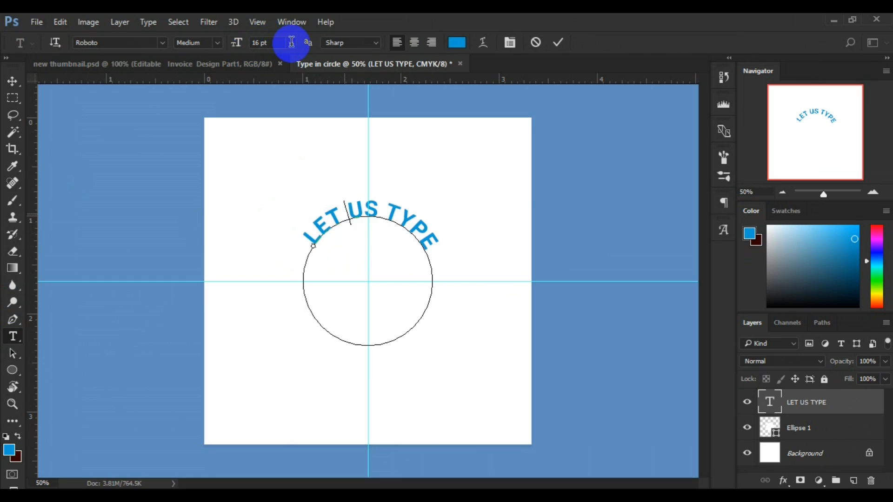
key("ctrl+shift+Left")
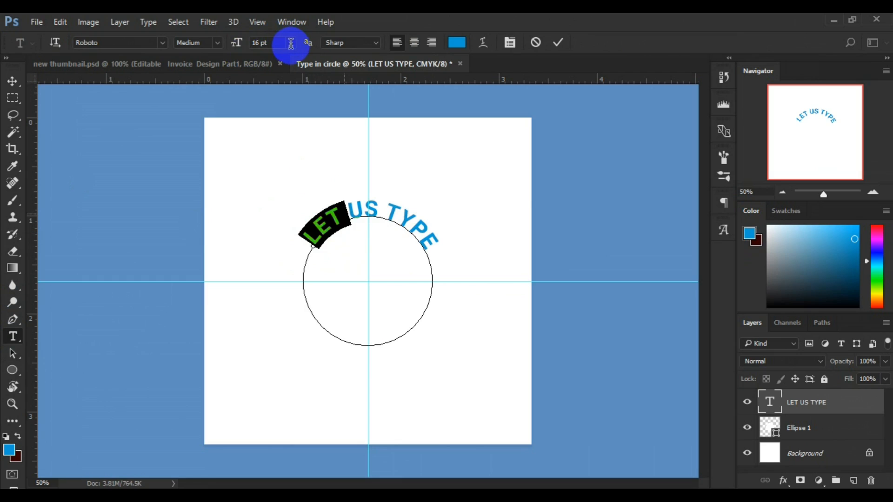
left_click(356, 210)
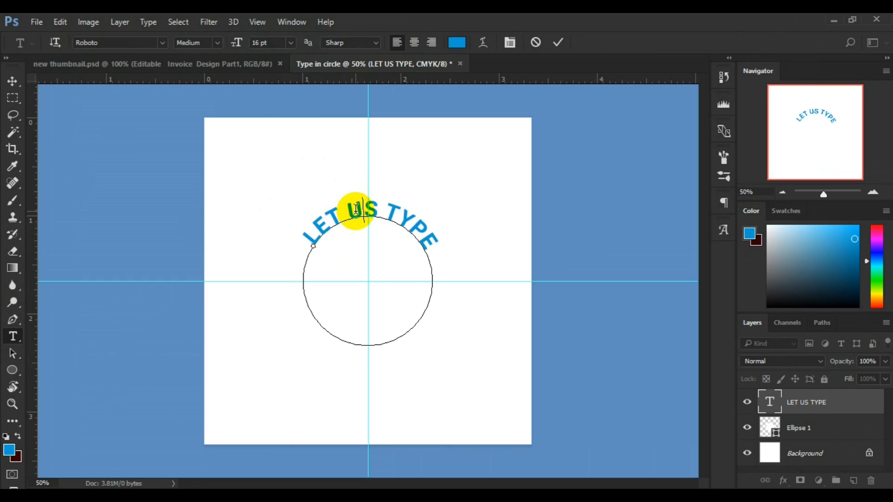
key("ctrl+a")
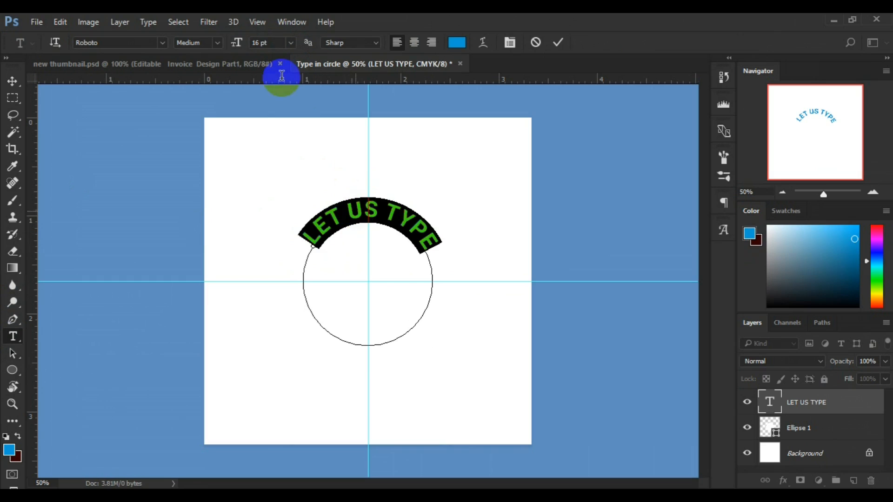
left_click(289, 45)
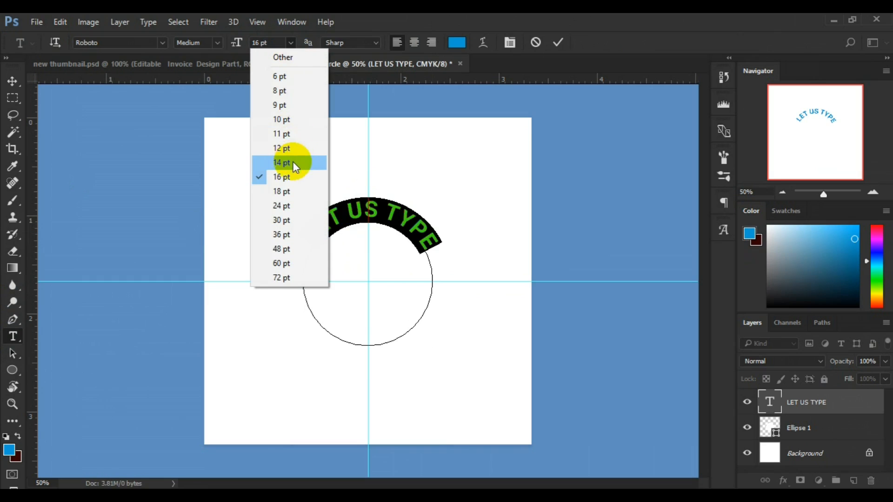
left_click(295, 192)
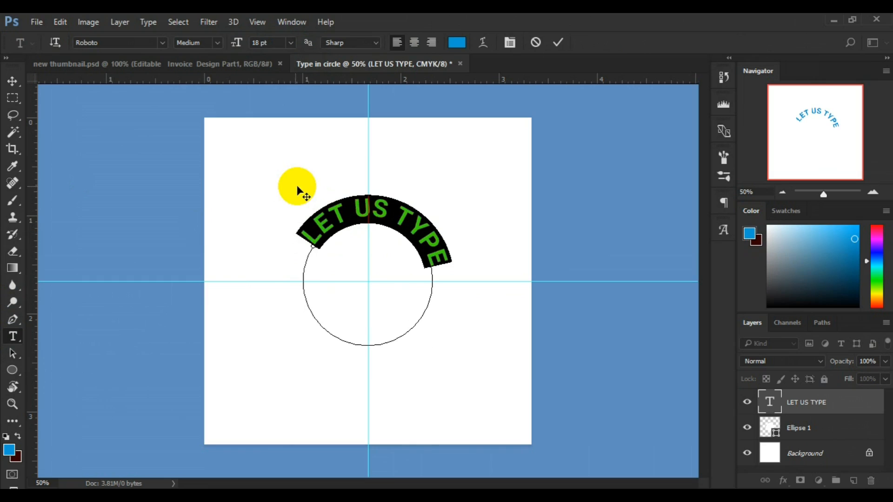
- Try to recenter the text by moving its start and end points on the circle, and undo the end point change
left_click(14, 355)
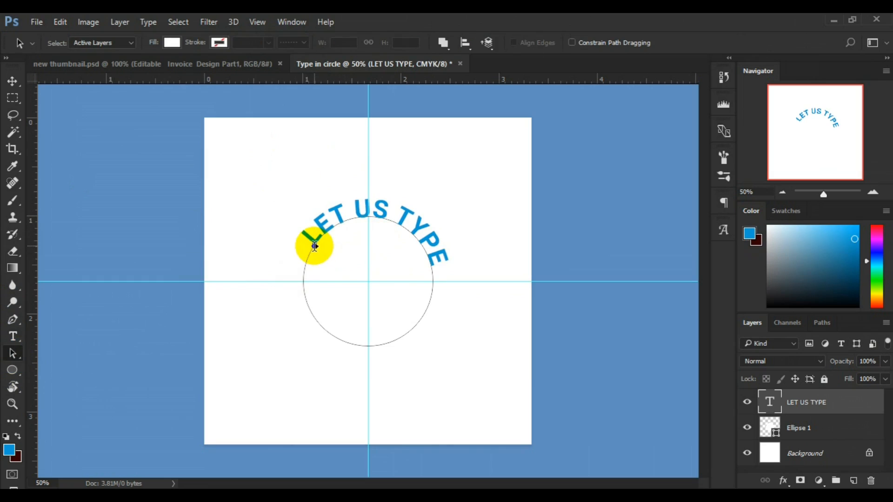
mouse_move(314, 246)
left_mouse_down()
mouse_move(309, 257)
mouse_move(348, 219)
mouse_move(316, 248)
left_mouse_up()
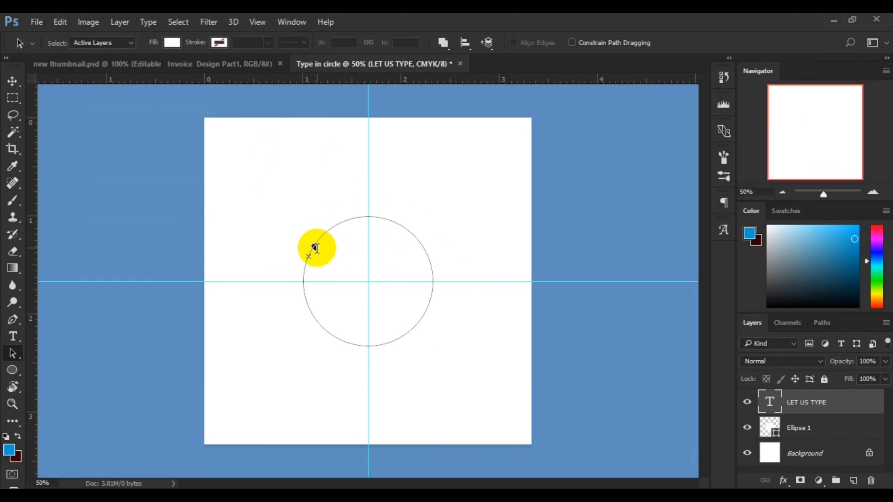
left_click(316, 248)
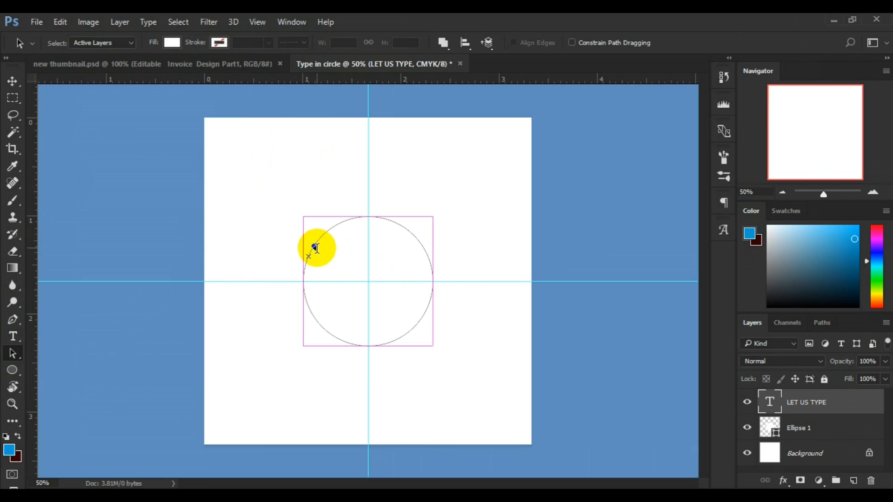
left_click(316, 247)
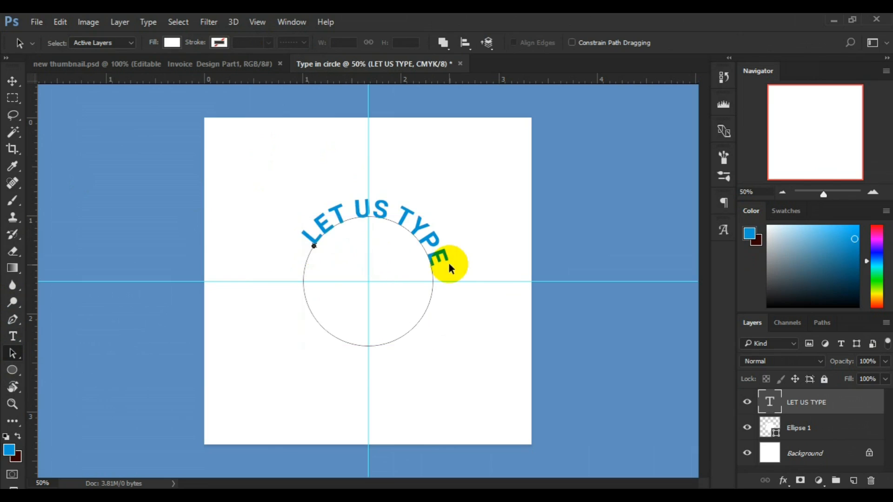
left_click(445, 249)
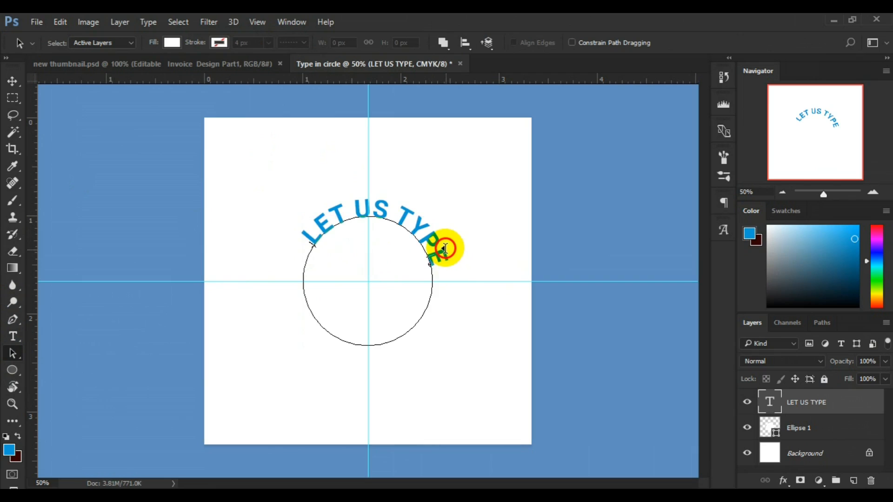
left_click_drag(445, 249, 444, 247)
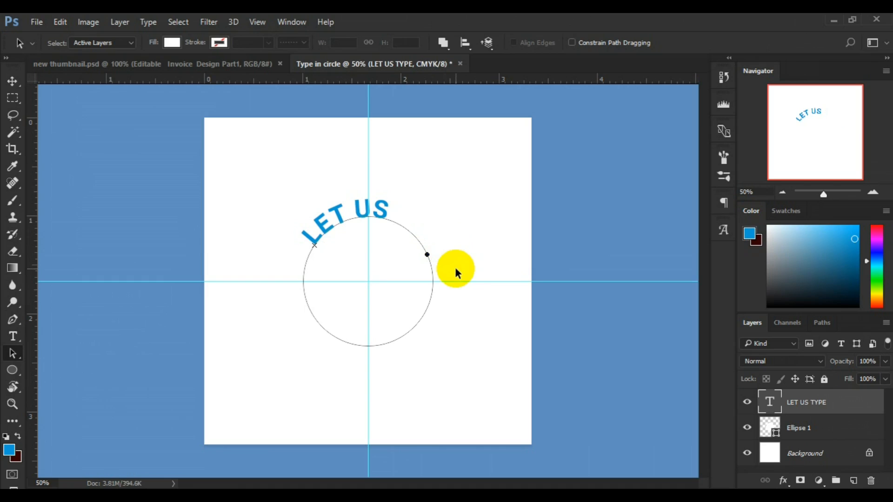
key("ctrl")
key("ctrl+z")
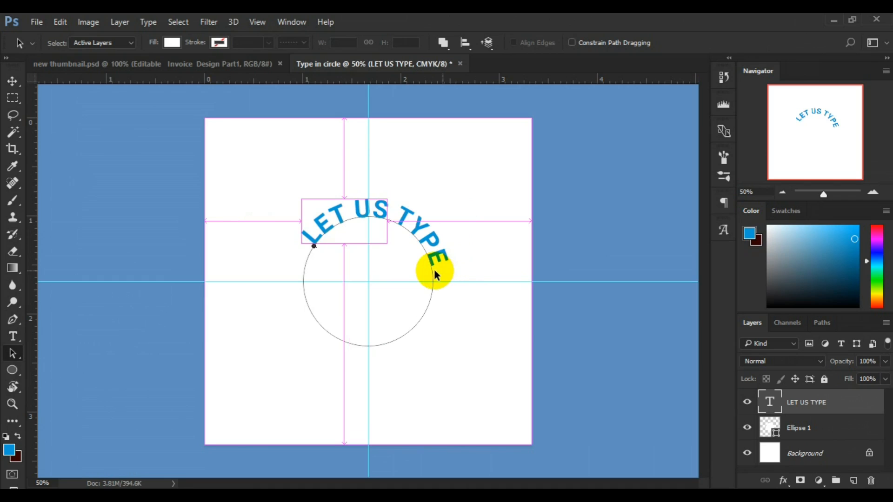
- Shift the enlarged text counterclockwise along the circle so it sits symmetrically about the vertical guide
left_click(430, 263)
left_click_drag(431, 263, 429, 259)
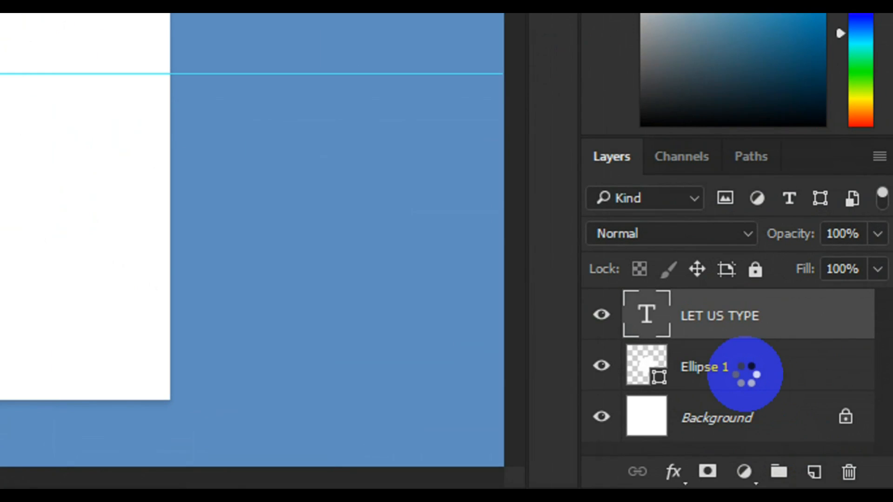
- Create a new layer directly above the Ellipse 1 layer
left_click(746, 375)
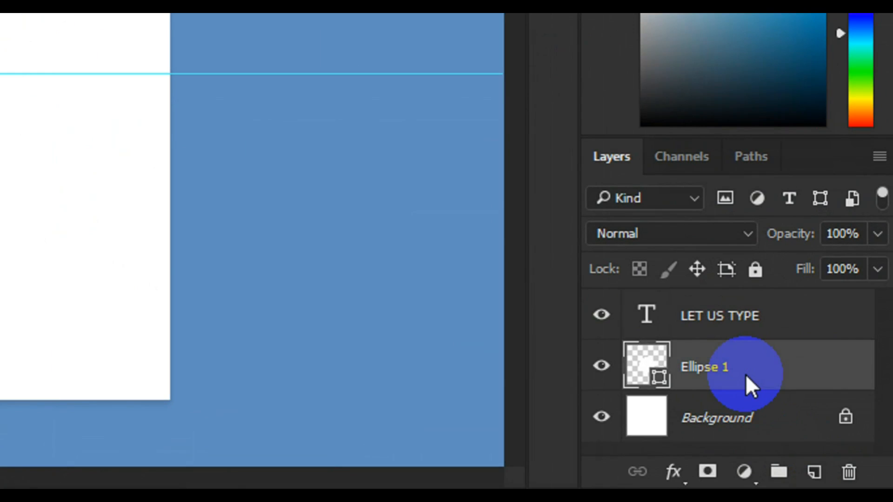
left_click(815, 473)
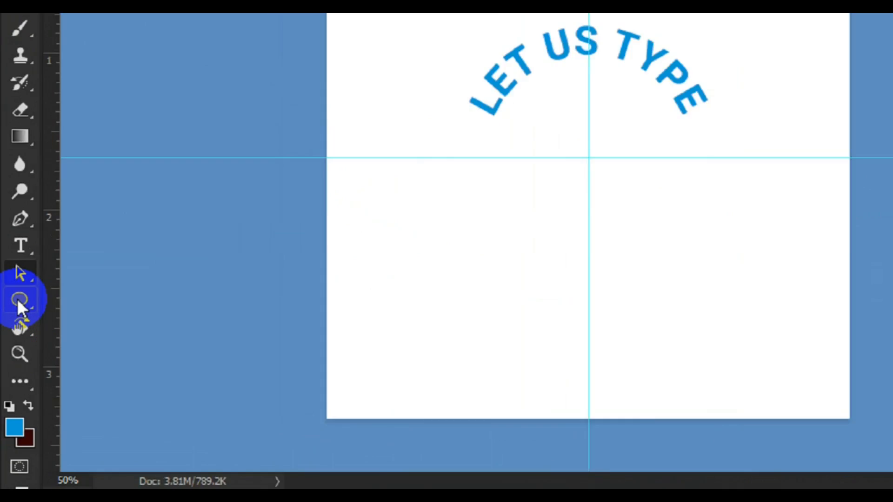
- Draw a circle about 520 px in diameter from the guides' intersection outward with the Ellipse tool, and dismiss its shape properties
left_click(19, 301)
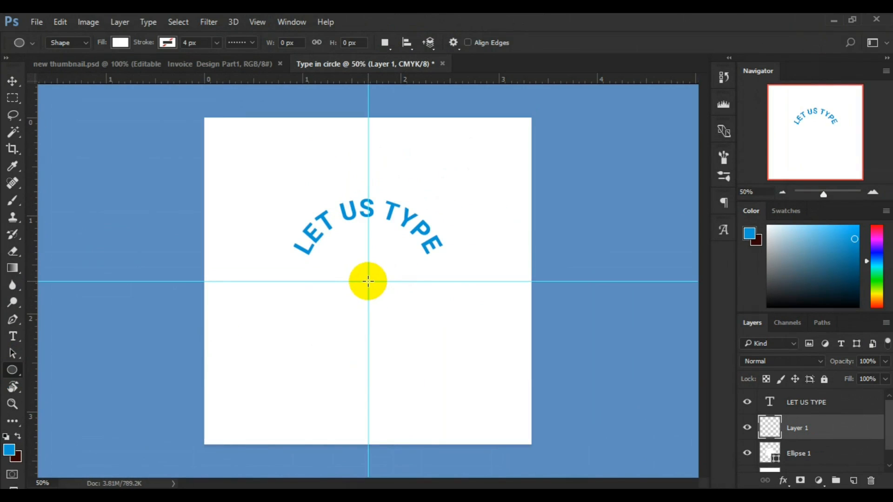
left_click_drag(367, 281, 381, 294)
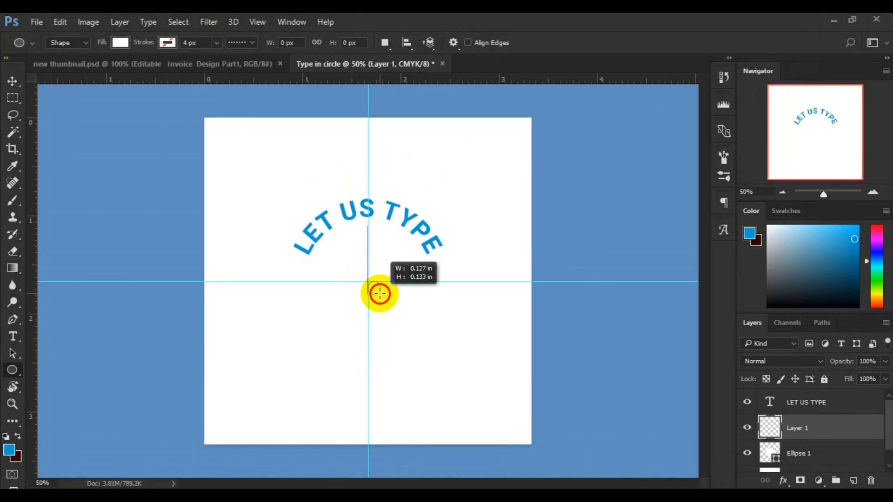
left_click_drag(380, 294, 453, 383)
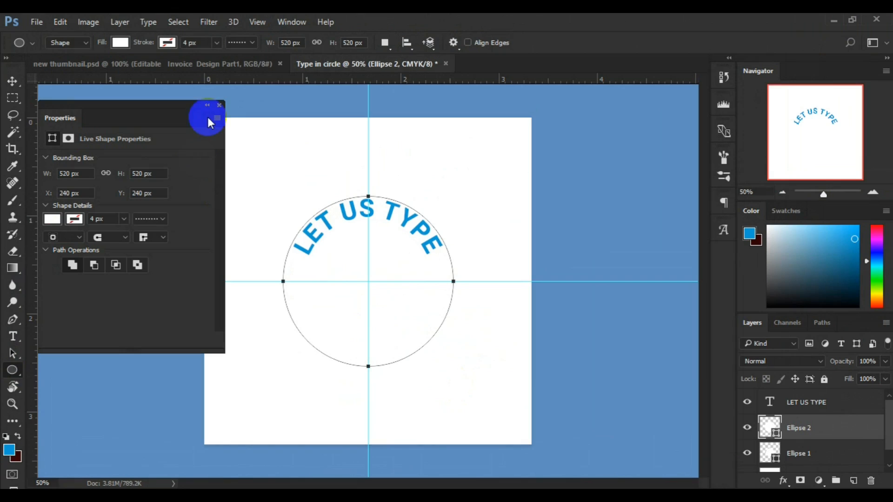
left_click(220, 106)
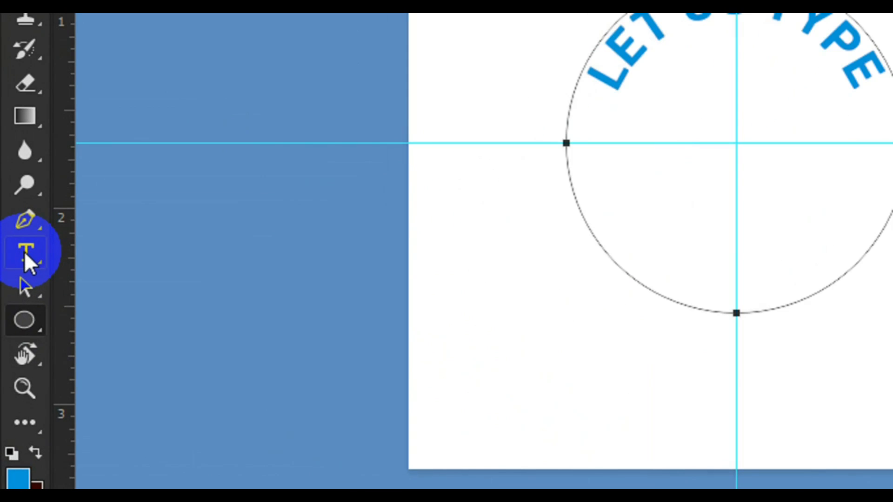
- Add the text "IN A CIRCLE" along the new circle's path, starting at its left side just below the horizontal guide
left_click(25, 252)
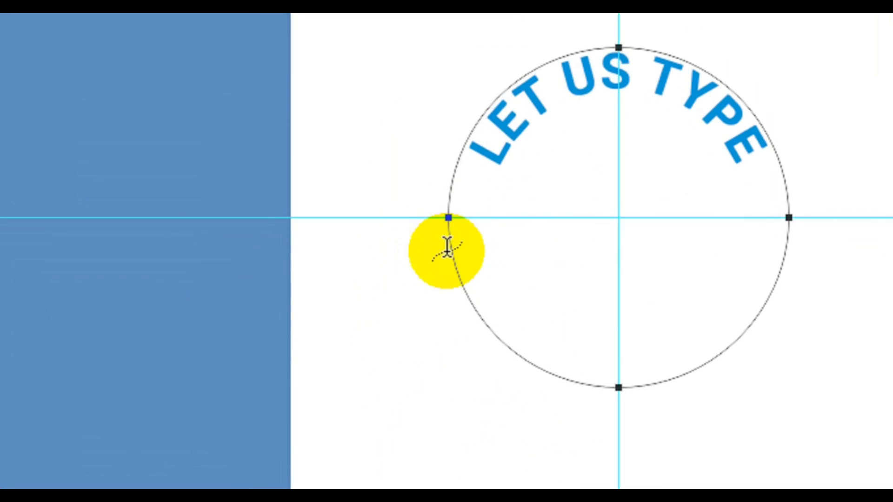
left_click(447, 247)
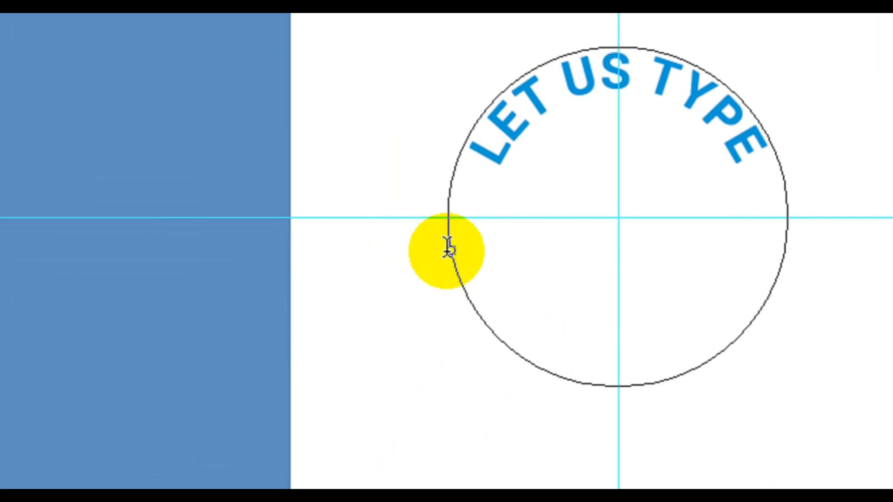
key("Right")
key("Right")
key("Right")
key("Right")
key("Right")
key("Right")
key("Right")
key("Right")
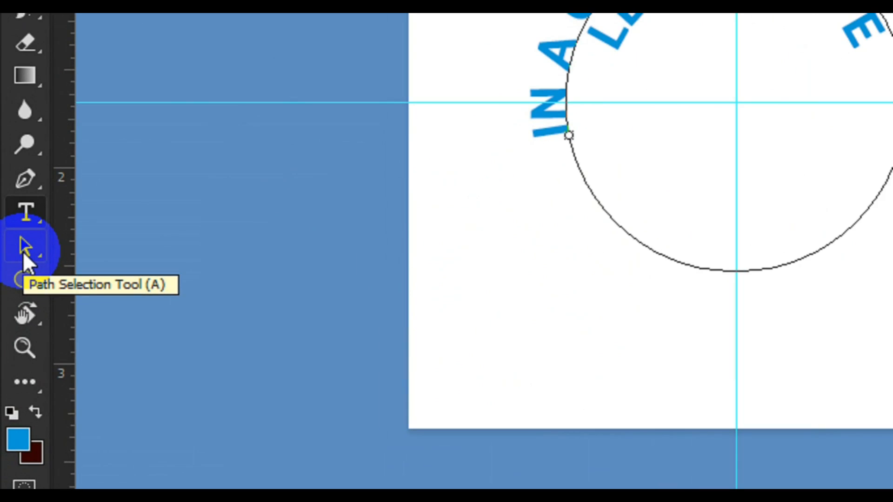
- Flip the "IN A CIRCLE" text to the inside of the path and slide it to the circle's lower arc
left_click(23, 253)
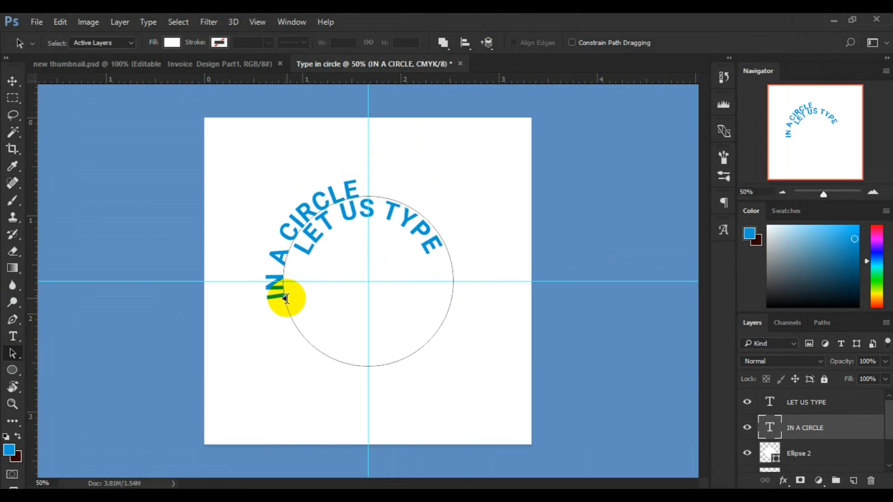
mouse_move(287, 299)
left_mouse_down()
mouse_move(297, 312)
mouse_move(348, 325)
mouse_move(347, 315)
mouse_move(327, 318)
left_mouse_up()
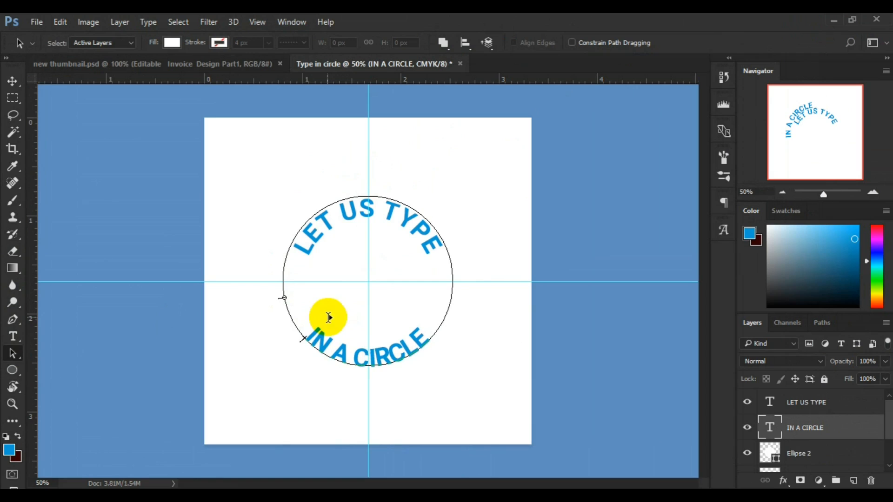
left_click(322, 350)
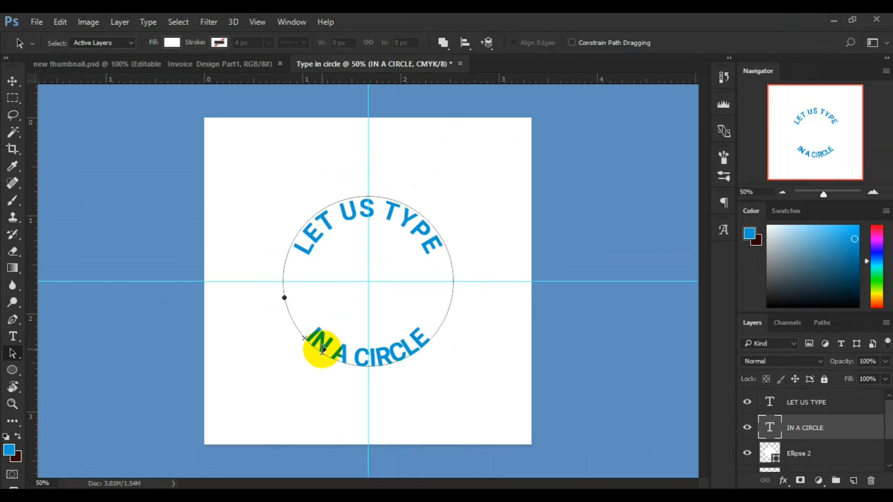
- Select all of the "IN A CIRCLE" text and widen its letter spacing so it spans a longer part of the lower arc
left_click(14, 336)
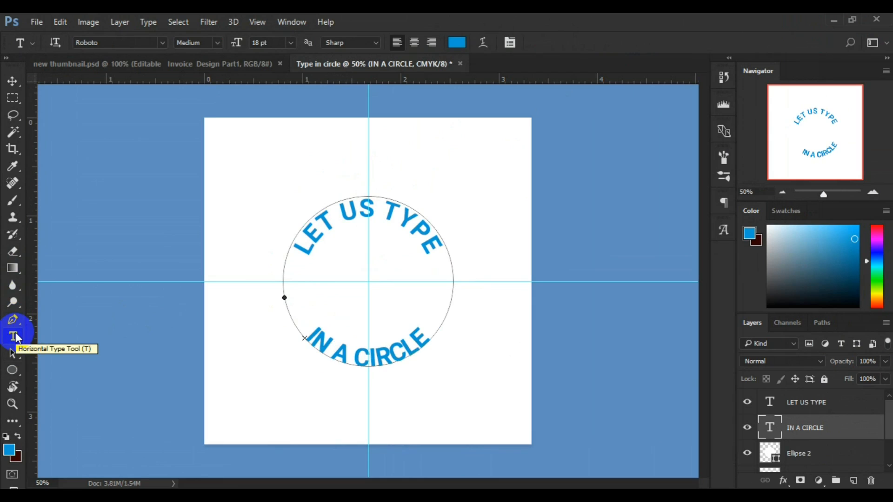
left_click_drag(298, 343, 321, 342)
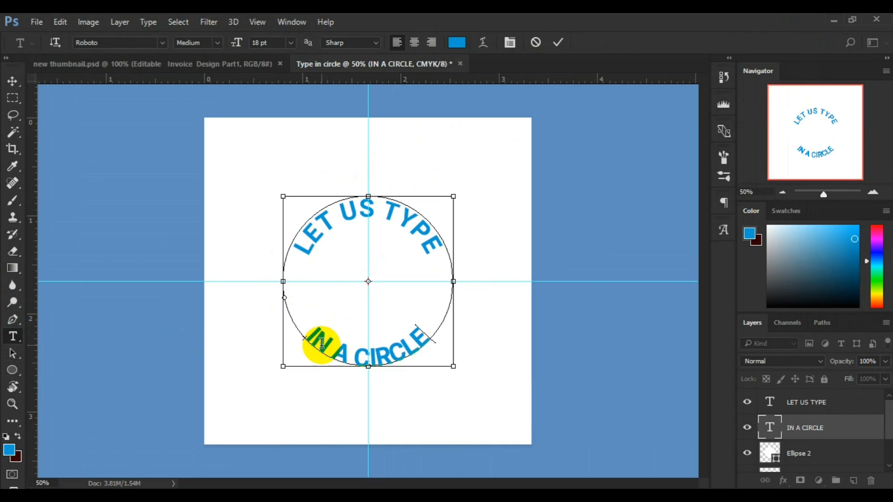
key("ctrl+a")
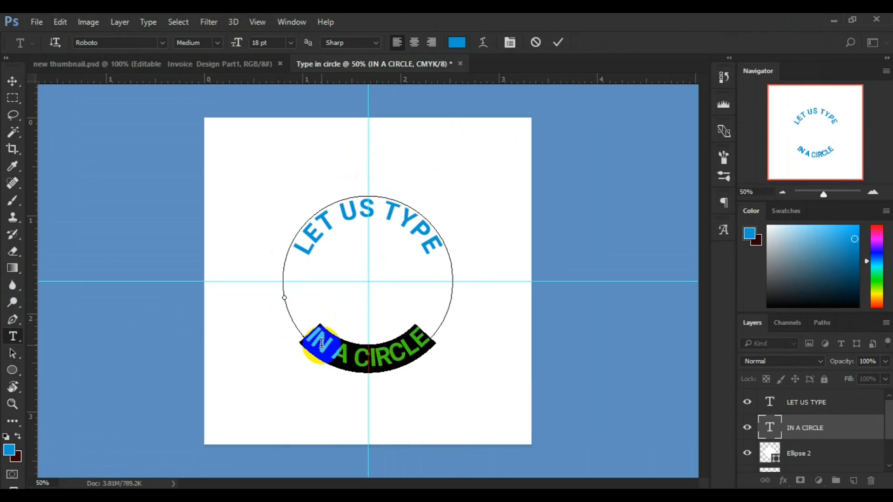
key("alt+Right")
key("alt+Right")
key("alt+Right")
key("alt+Right")
key("alt+Right")
key("alt+Right")
key("alt+Right")
key("alt+Right")
key("alt+Right")
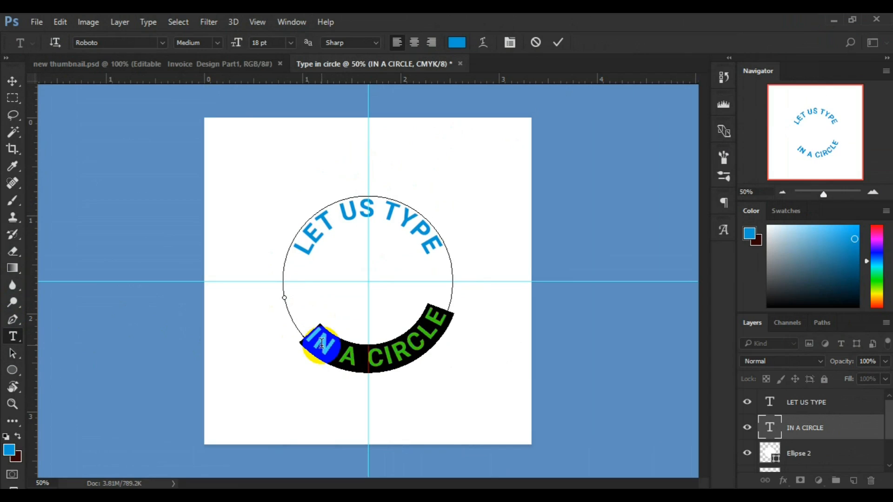
key("alt+Right")
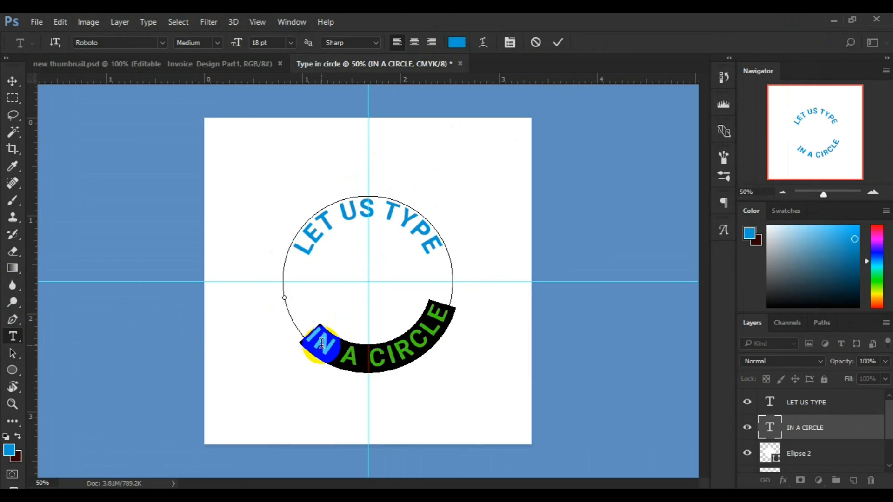
key("alt+Left")
key("alt+Left")
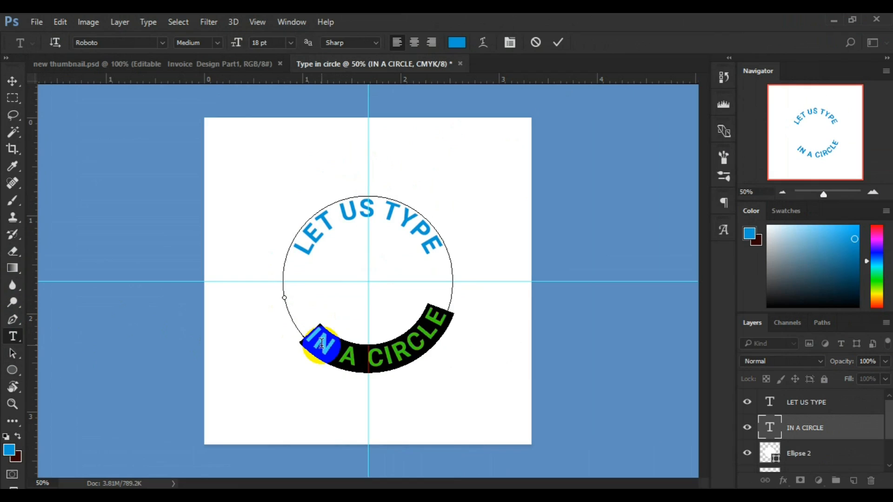
key("alt+Right")
key("alt+Right")
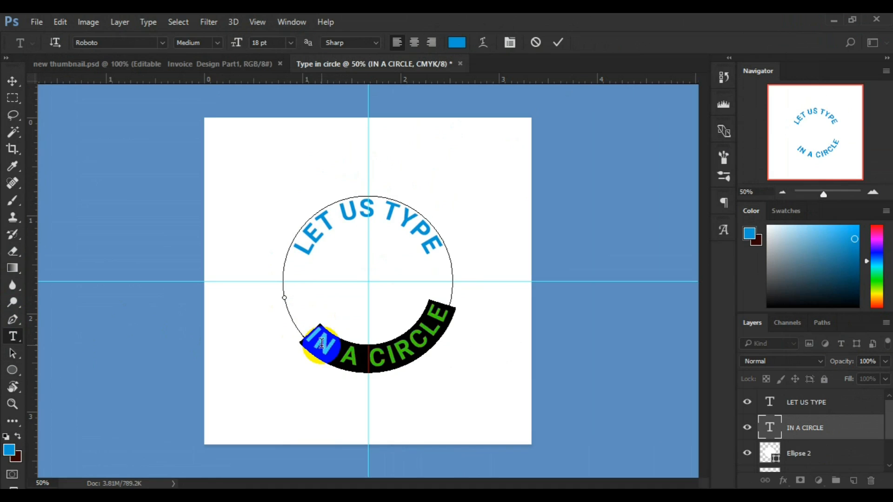
- Shift the "IN A CIRCLE" text clockwise along the path to center it about the vertical guide, and switch to the Move tool
left_click(12, 356)
left_click(165, 351)
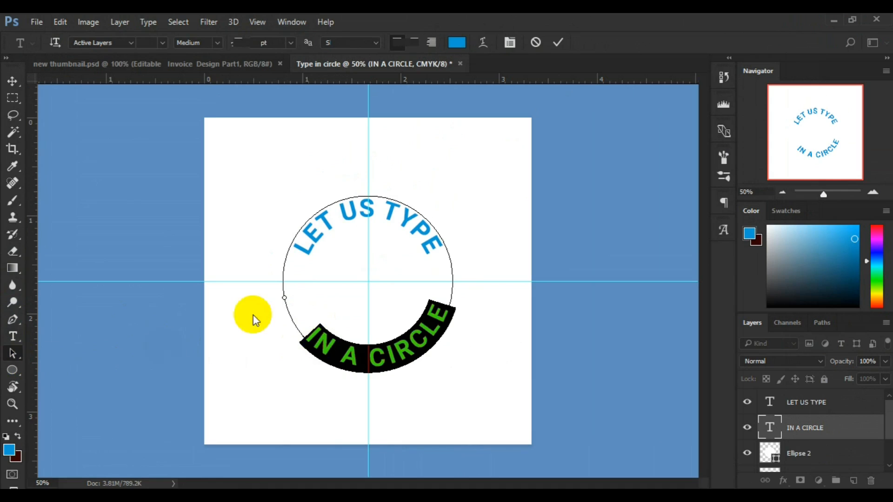
left_click(305, 339)
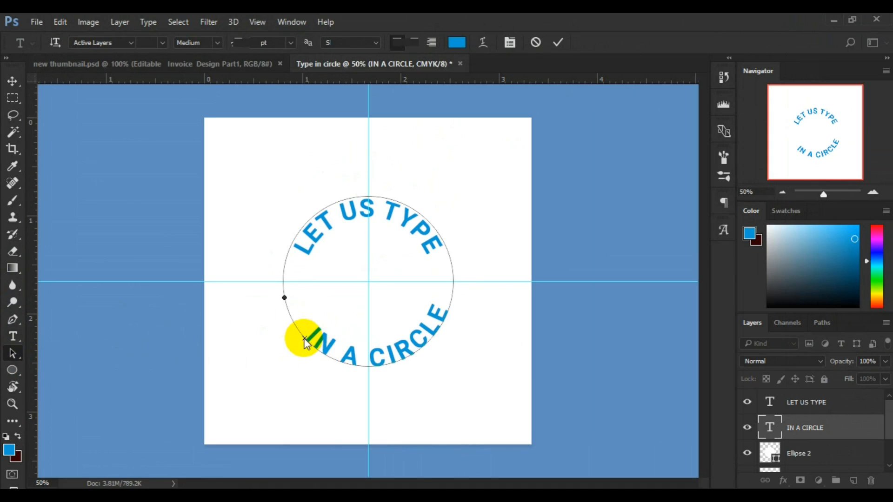
left_click_drag(300, 337, 290, 330)
mouse_move(447, 252)
left_mouse_down()
mouse_move(471, 269)
mouse_move(461, 258)
left_mouse_up()
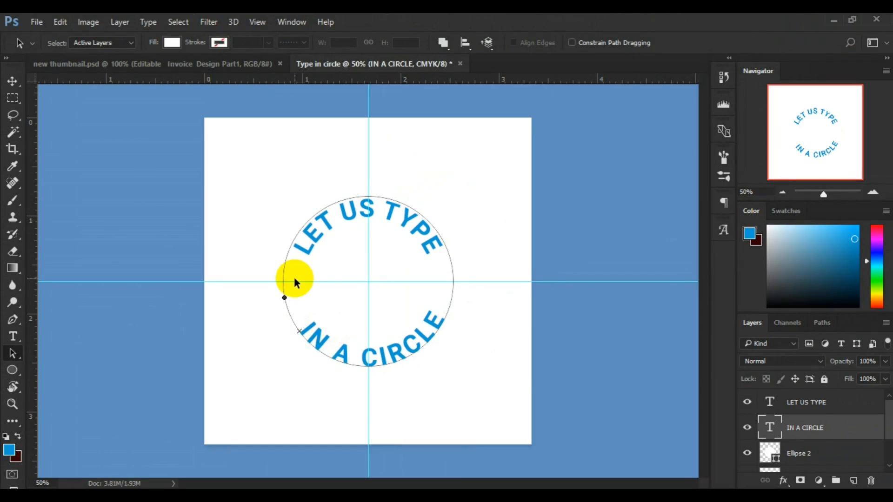
left_click(12, 81)
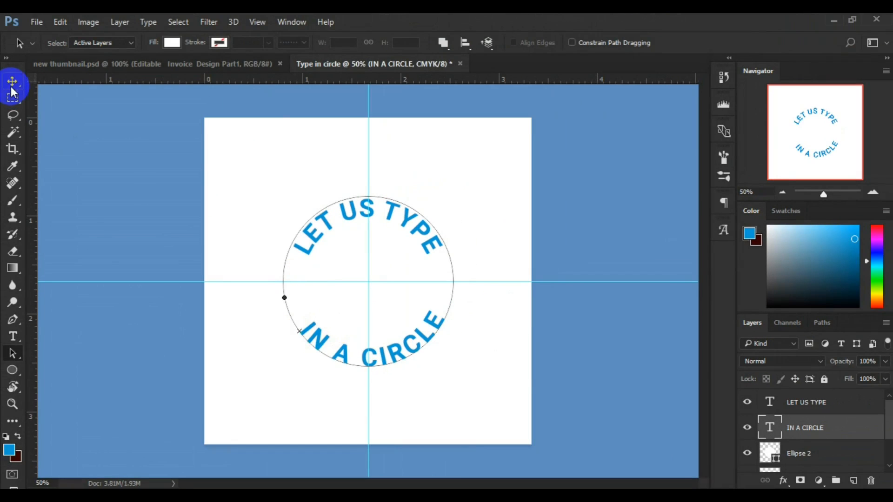
left_click(43, 124)
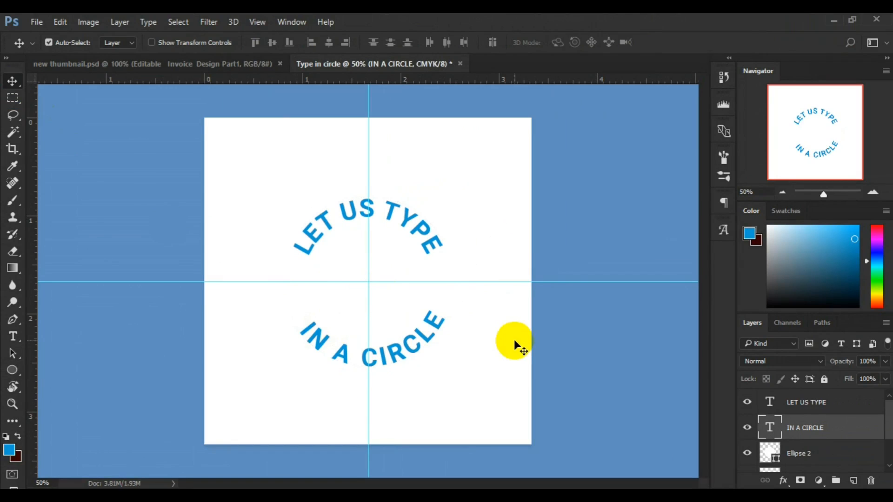